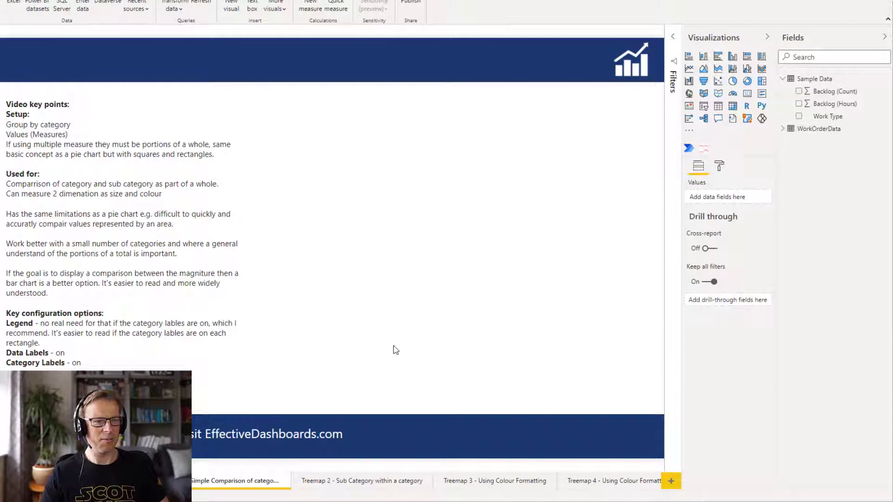
Add a treemap grouped by Work Type and sized by Backlog (Hours) from WorkOrderData
left_click(763, 83)
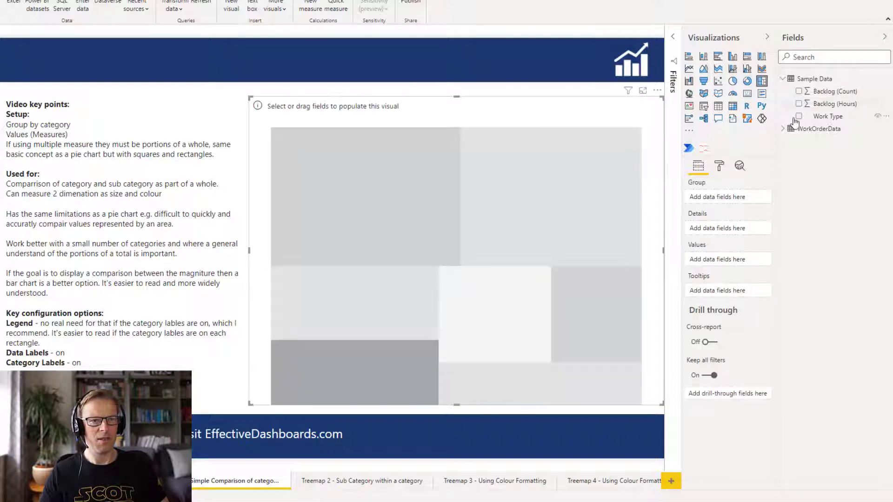
left_click(786, 132)
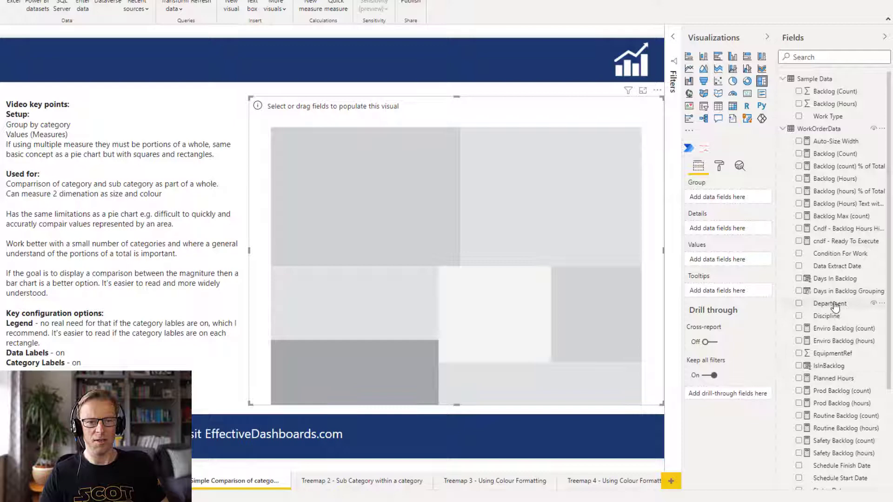
left_click_drag(829, 305, 746, 310)
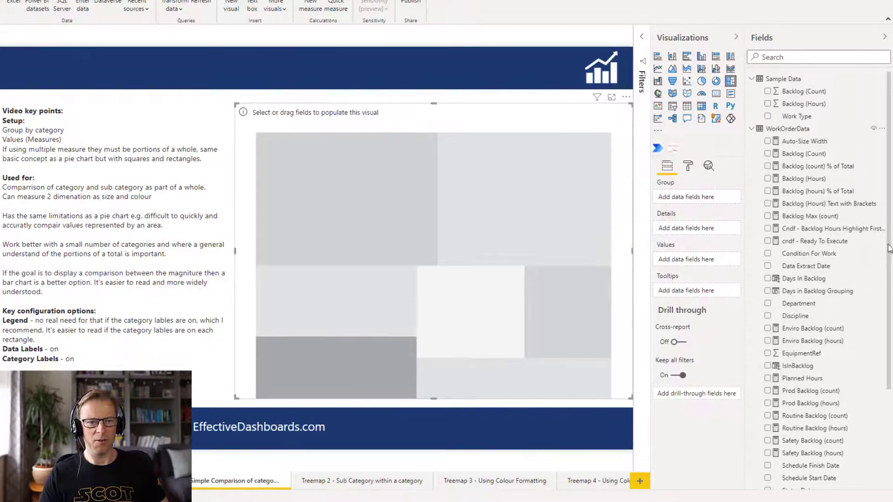
left_click_drag(888, 251, 878, 400)
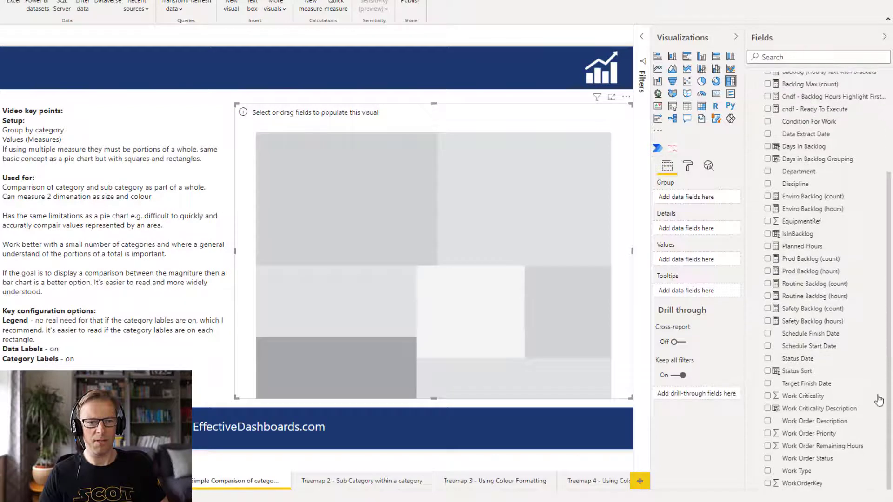
left_click_drag(810, 474, 688, 201)
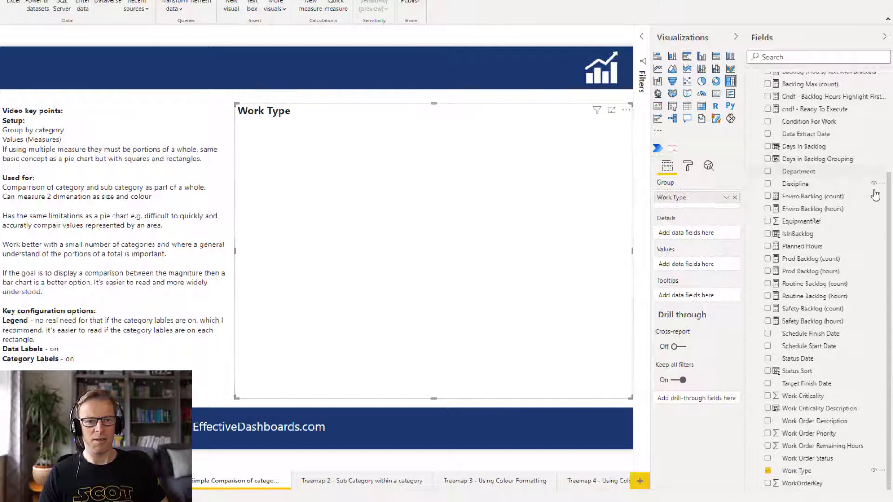
scroll(886, 214, "up", 3)
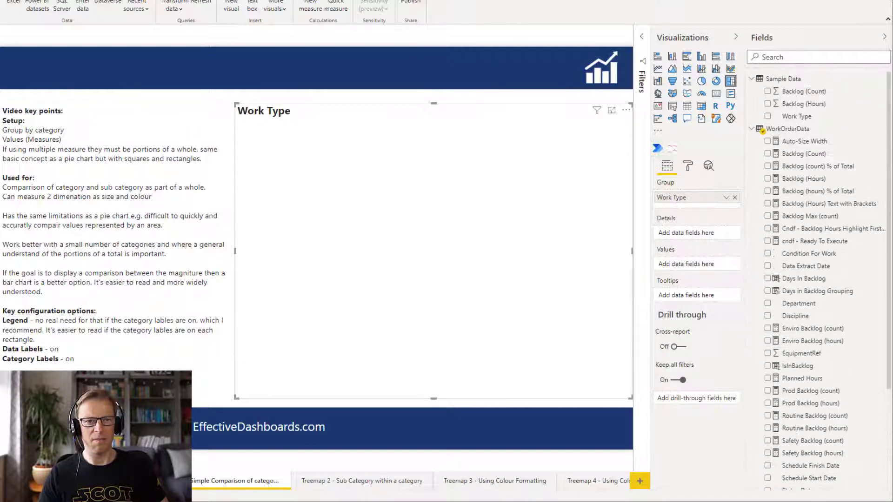
left_click_drag(802, 183, 702, 264)
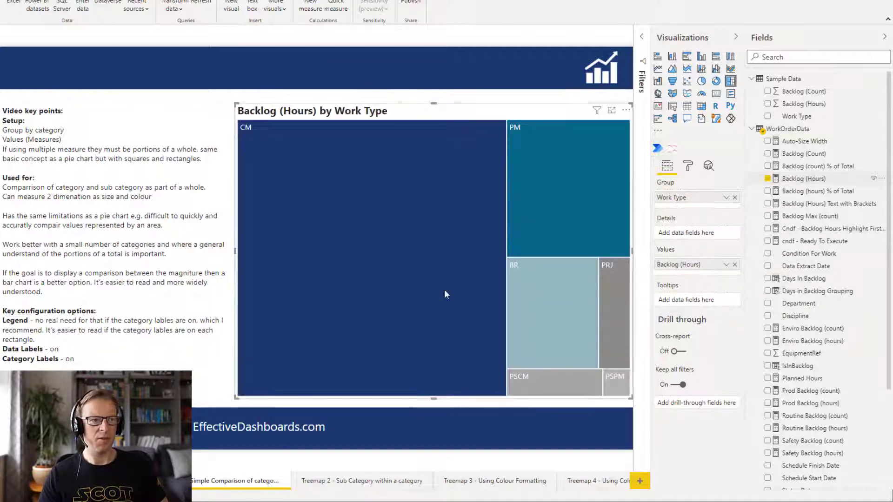
mouse_move(444, 289)
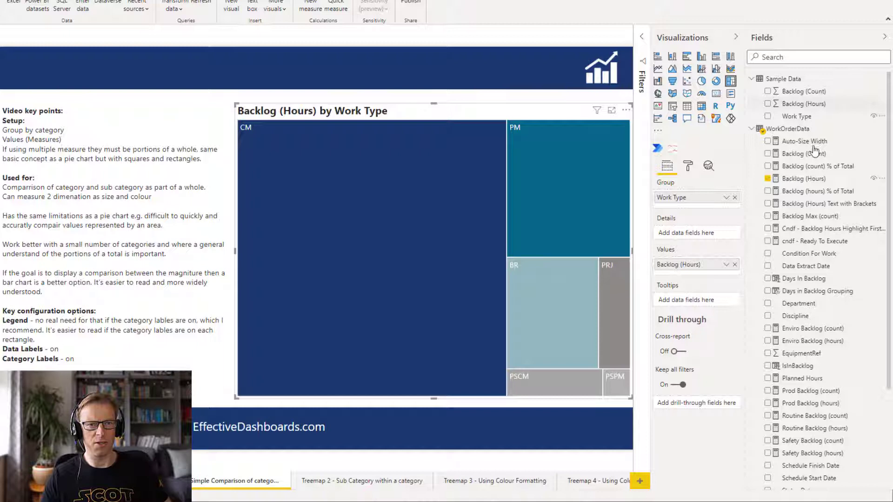
Replace Backlog (Hours) with Backlog (Count) as the treemap's value, then deselect it
left_click_drag(816, 158, 693, 278)
left_click(734, 264)
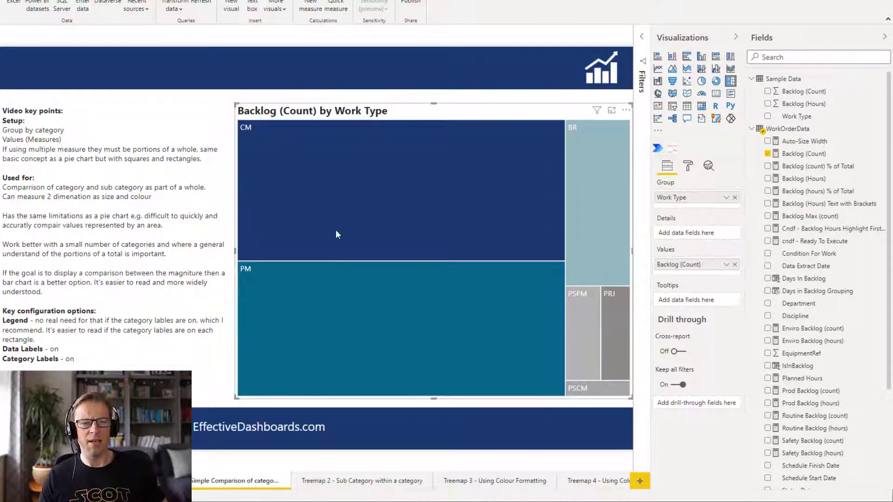
mouse_move(337, 234)
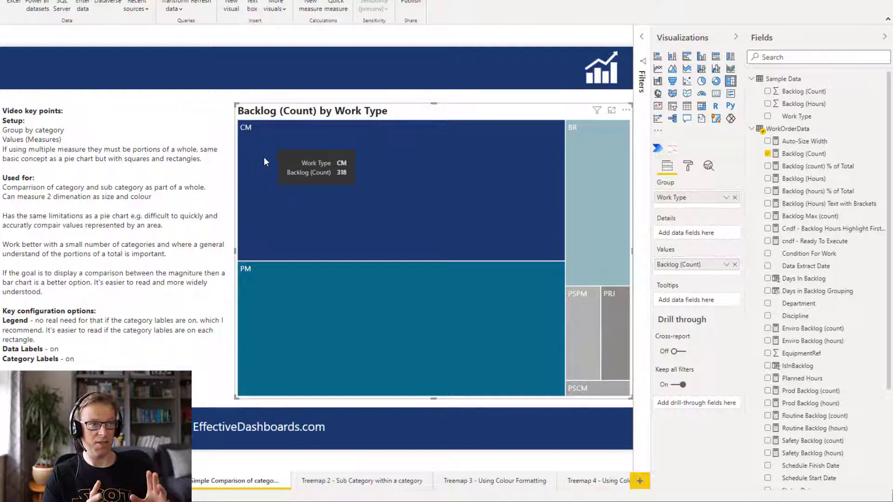
left_click(260, 101)
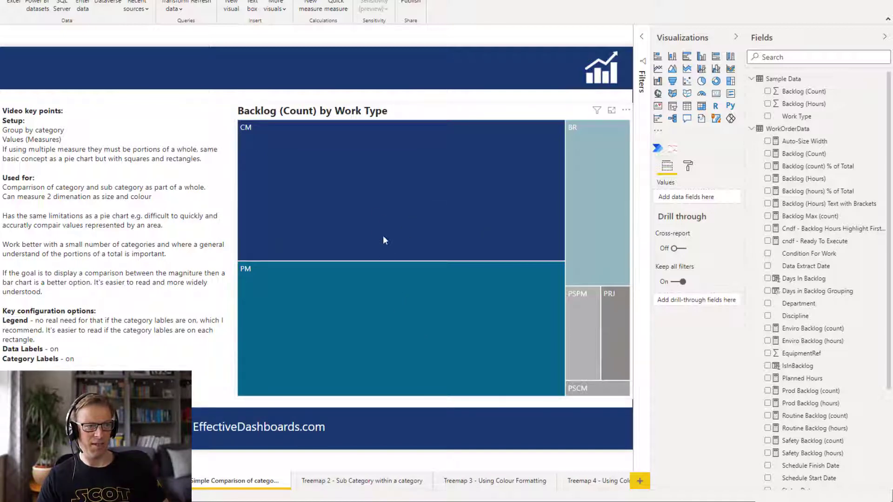
mouse_move(588, 208)
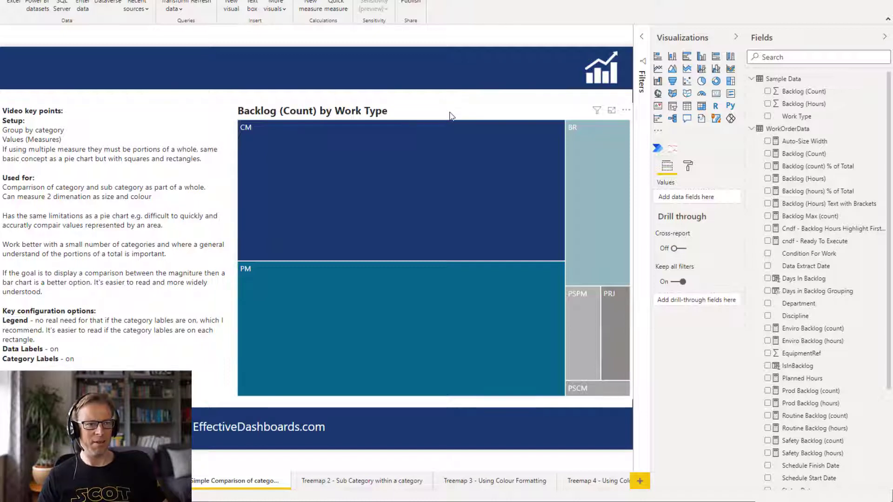
left_click(449, 115)
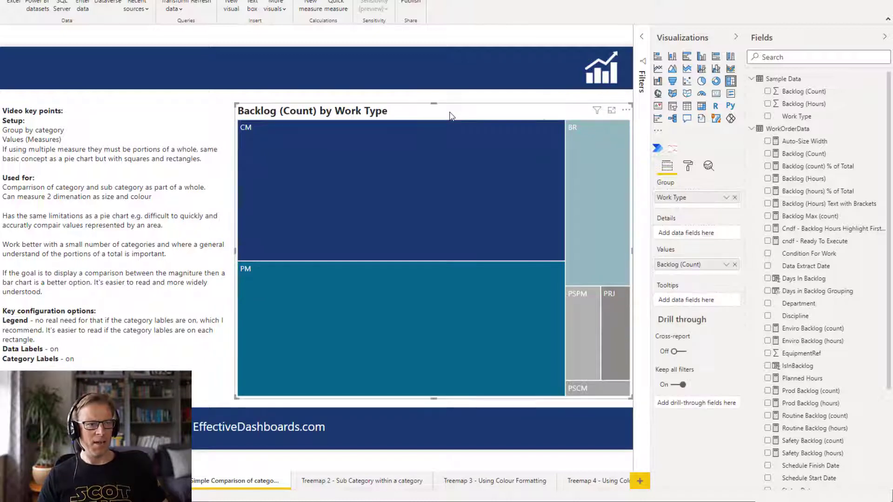
In the treemap's format options, try the legend and category labels, leave the legend off, and expand Data colors
left_click(688, 166)
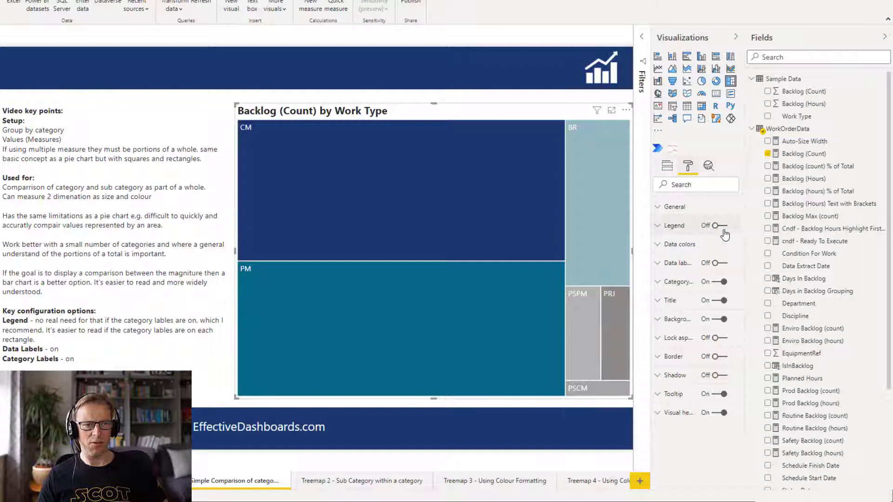
left_click(716, 227)
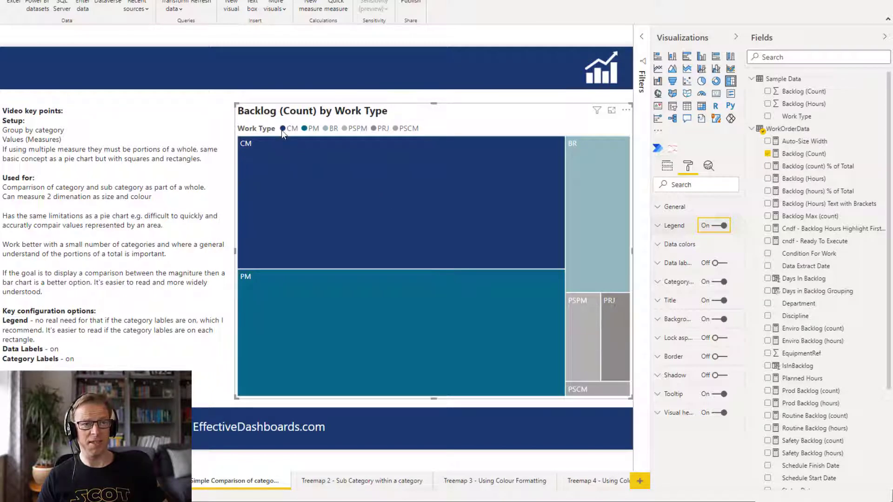
left_click(720, 282)
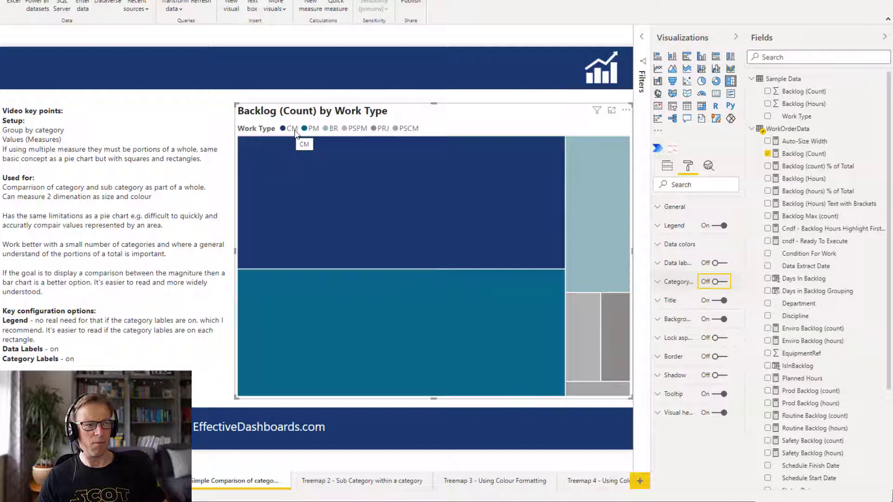
left_click(717, 282)
left_click(723, 225)
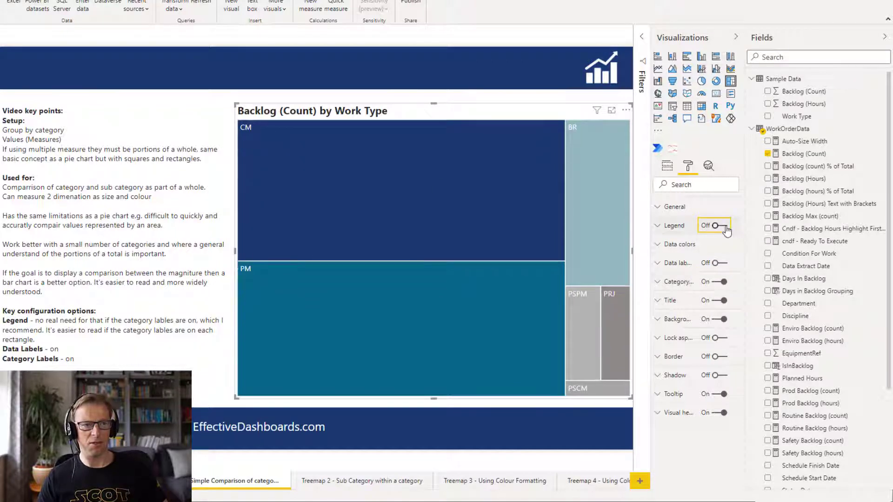
left_click(674, 245)
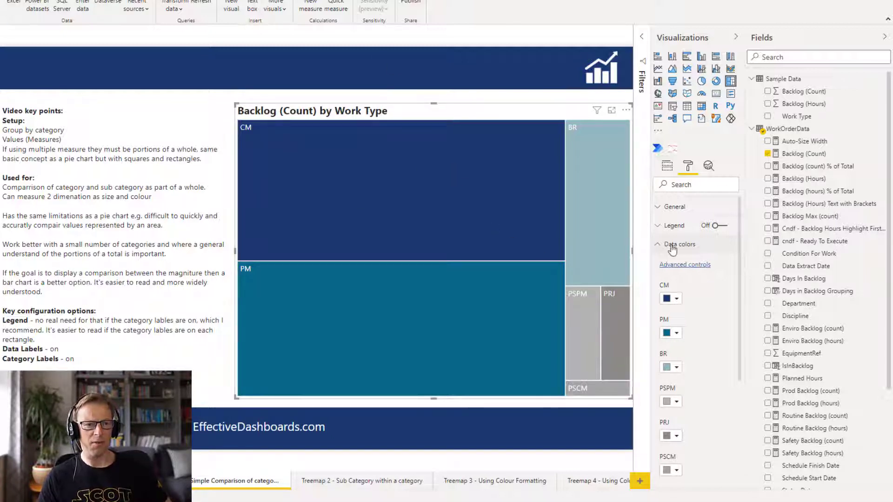
Collapse Data colors, turn on treemap data labels, and keep category labels on
left_click(657, 244)
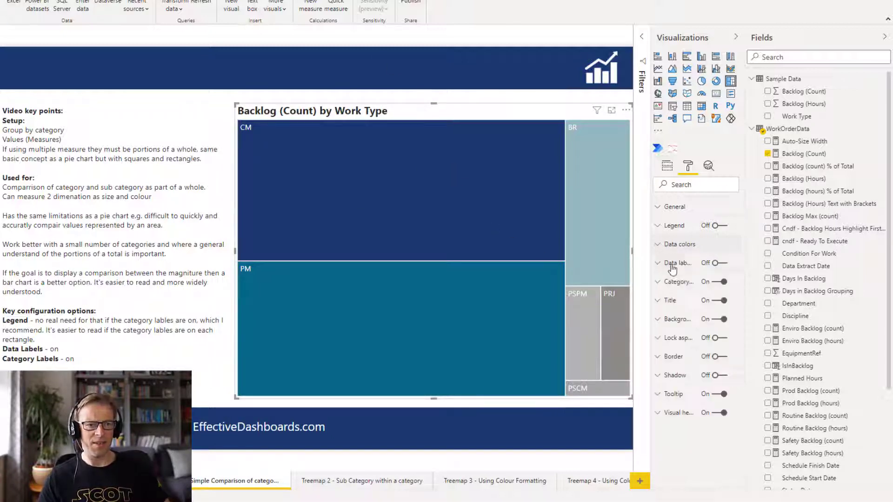
left_click(714, 264)
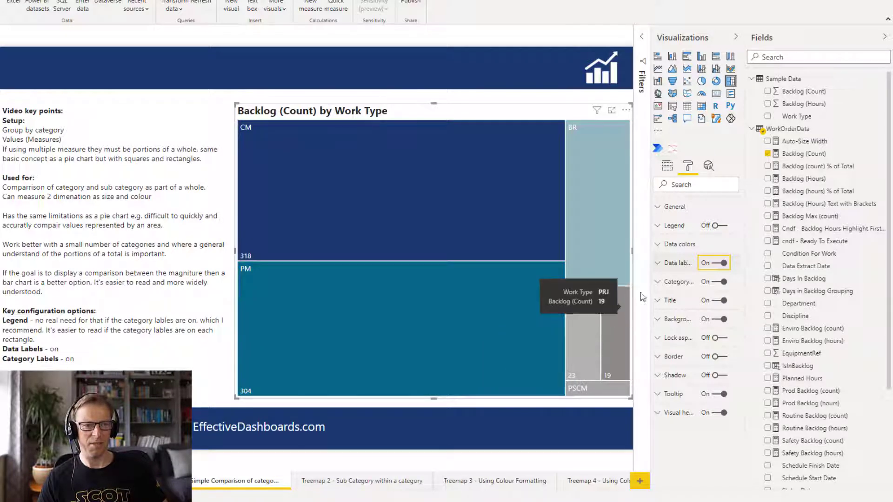
left_click(717, 282)
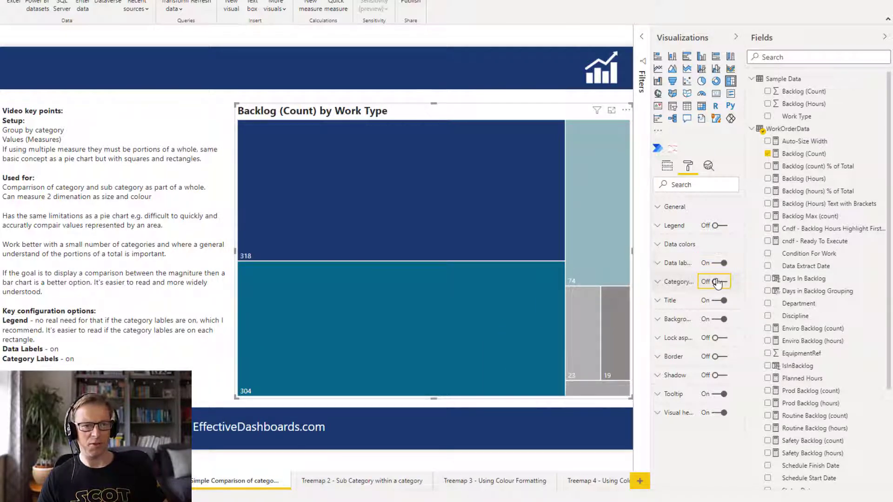
left_click(717, 282)
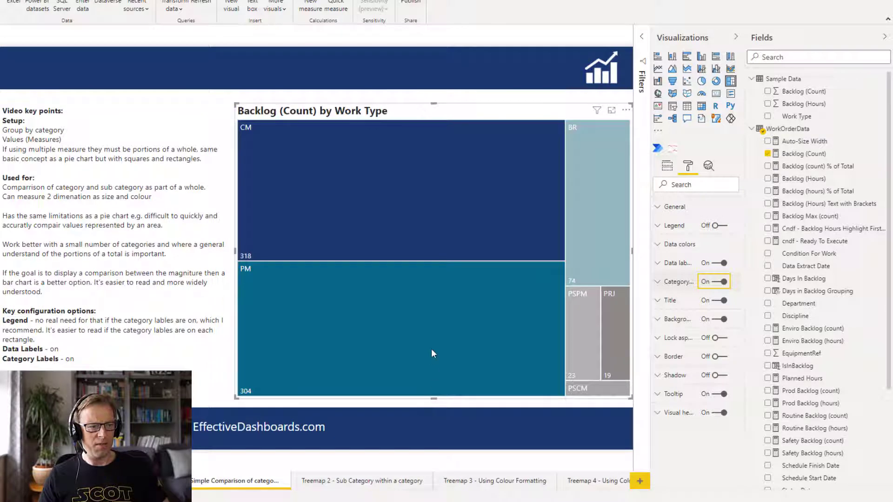
Shorten the treemap to the page's upper half and duplicate it with copy and paste
left_click_drag(431, 353, 439, 284)
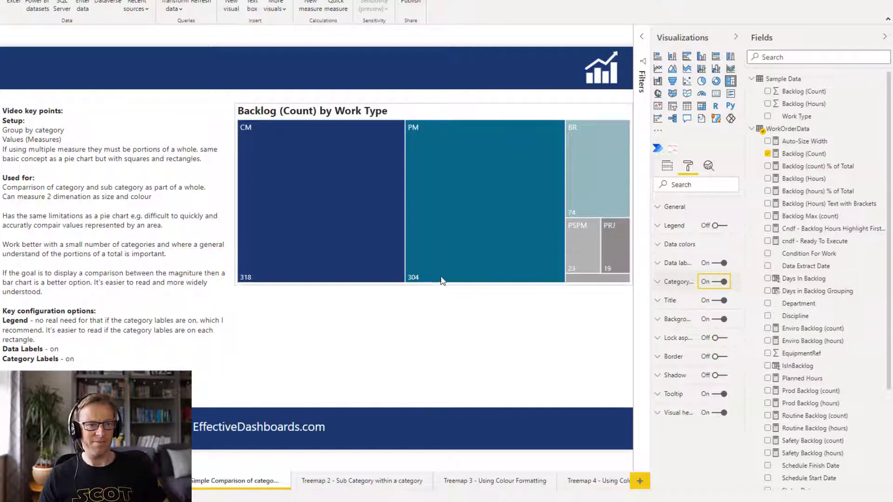
key("Escape")
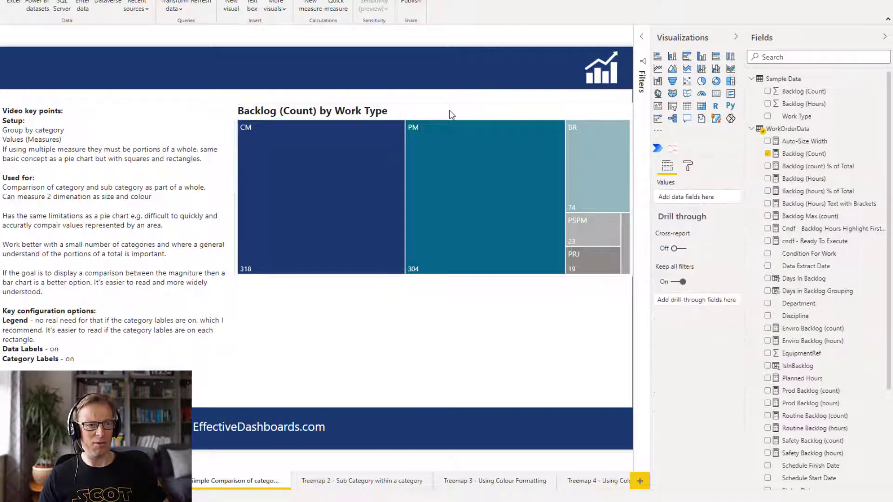
left_click(451, 114)
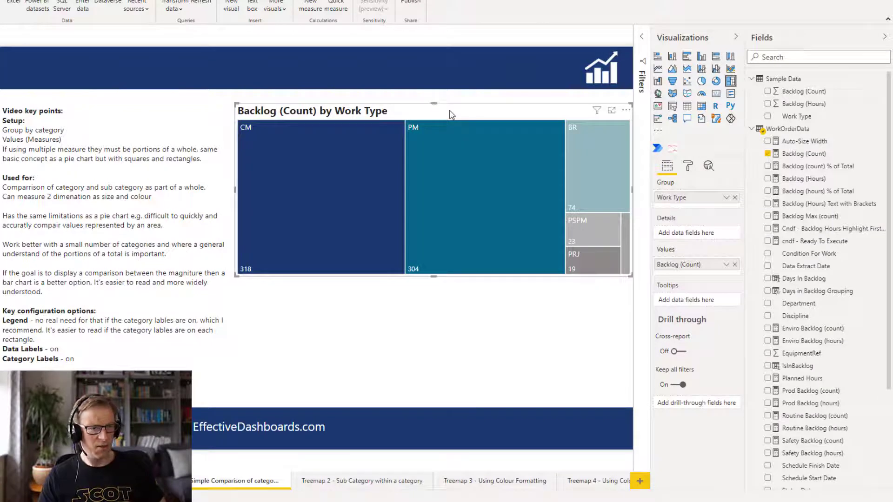
key("ctrl+c")
key("ctrl+v")
Move the treemap copy below the original and convert it to a clustered column chart
left_click_drag(457, 115, 464, 224)
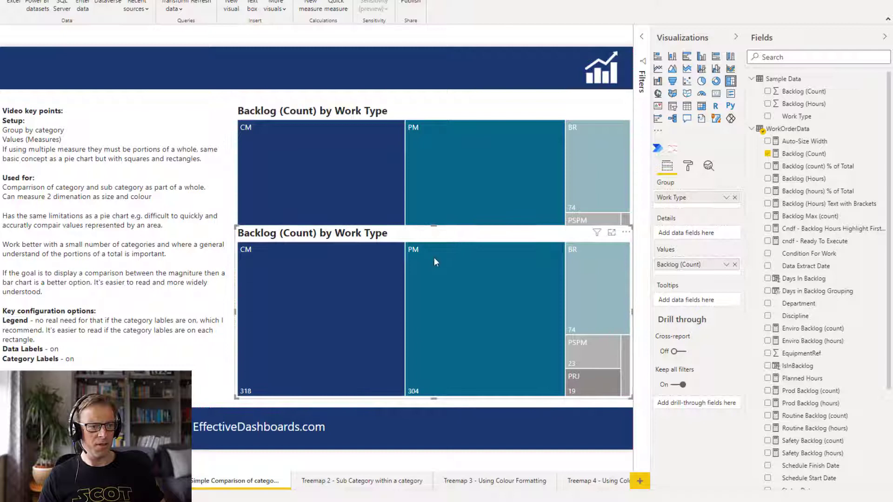
left_click_drag(434, 258, 437, 310)
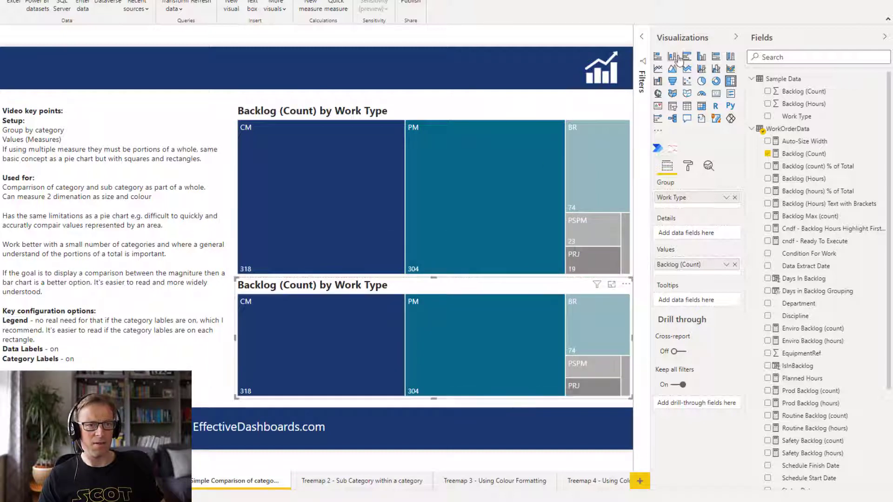
left_click(702, 57)
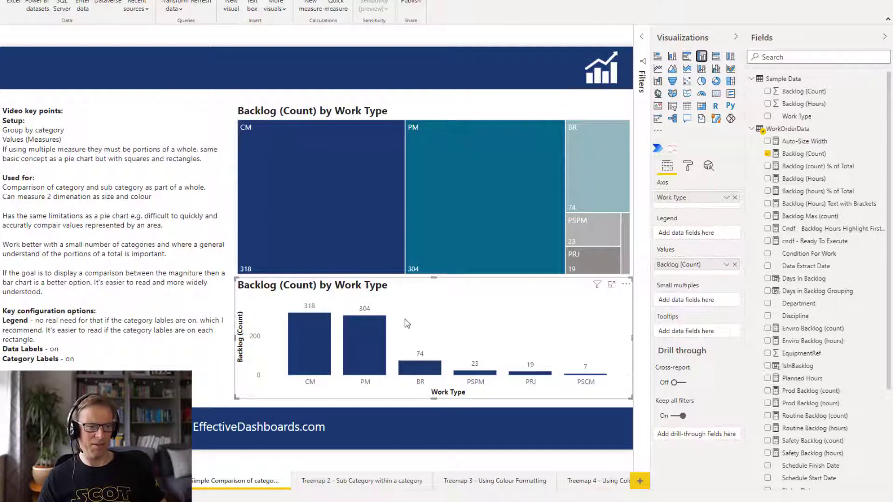
Compare the tooltip values on the column chart bars and treemap tiles
mouse_move(400, 362)
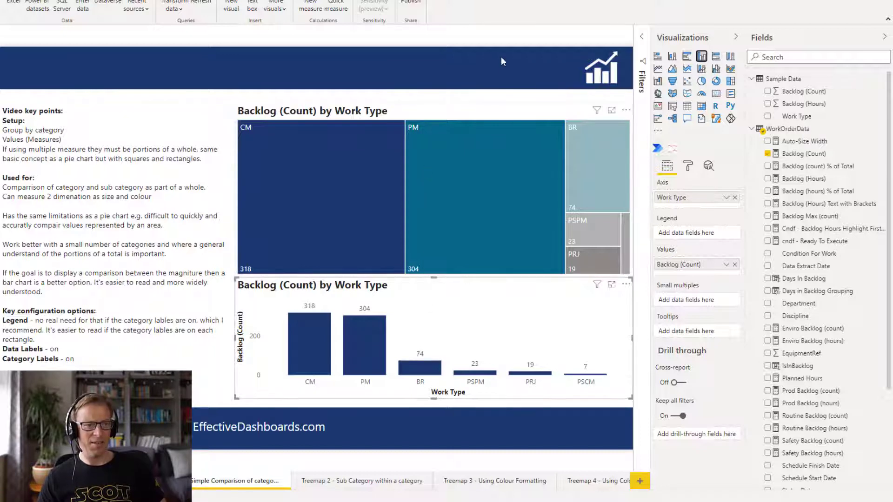
mouse_move(498, 121)
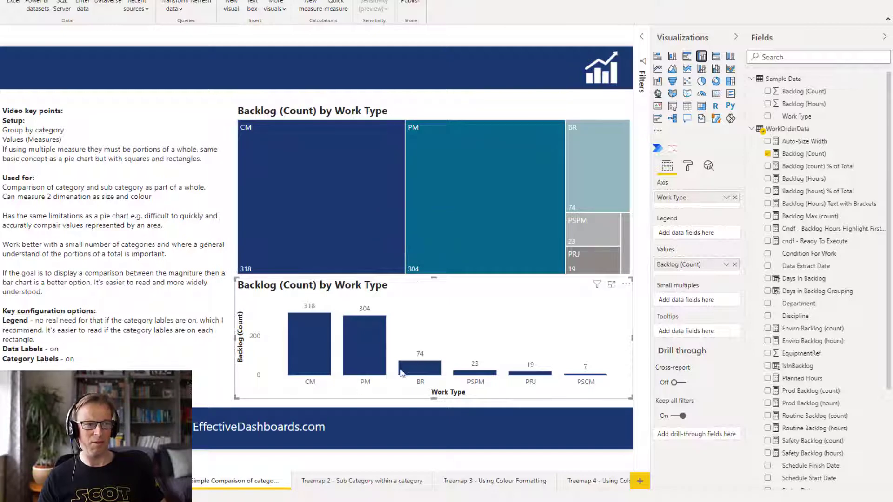
mouse_move(318, 345)
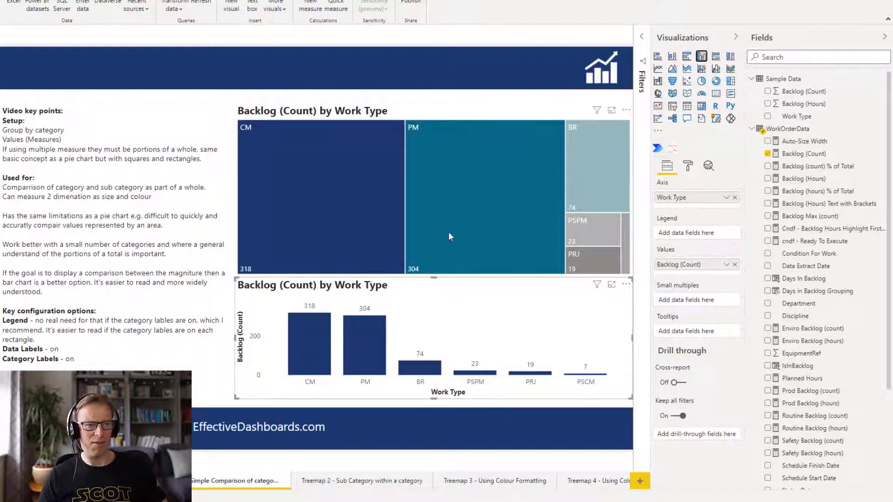
mouse_move(366, 349)
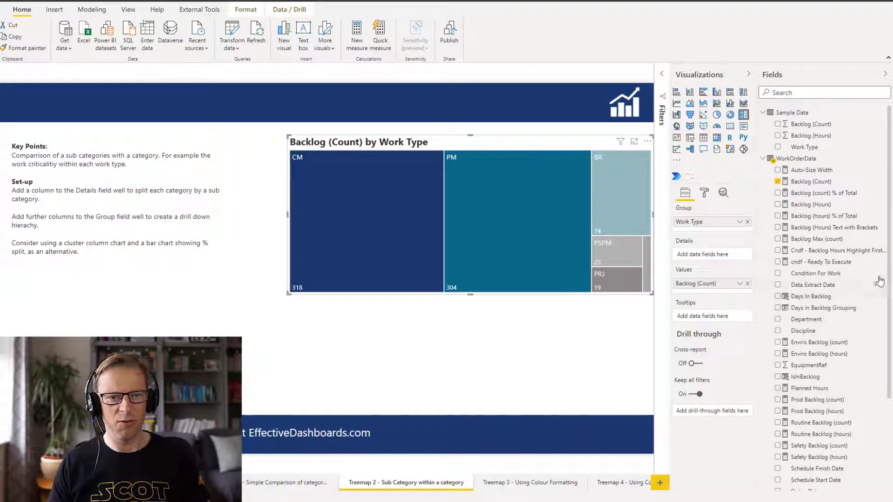
Add Work Criticality Description to the treemap's Details, make the treemap taller, and inspect its sub-tiles
scroll(818, 325, "down", 3)
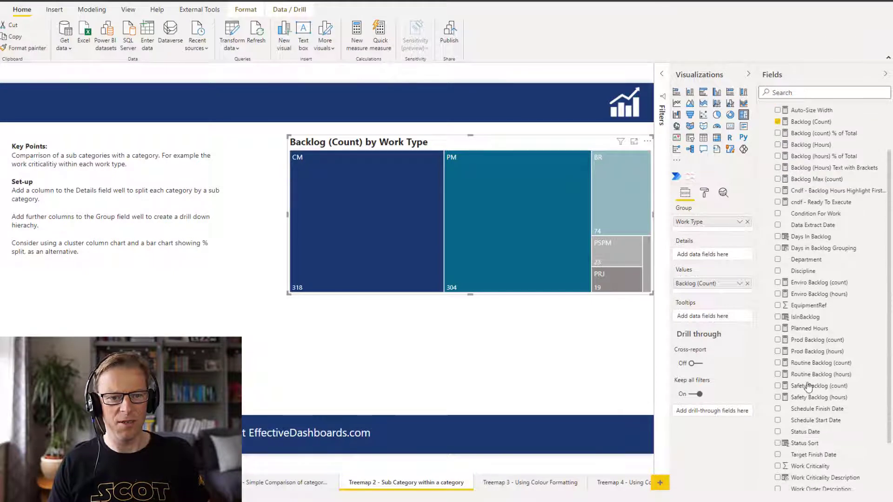
left_click_drag(811, 481, 713, 256)
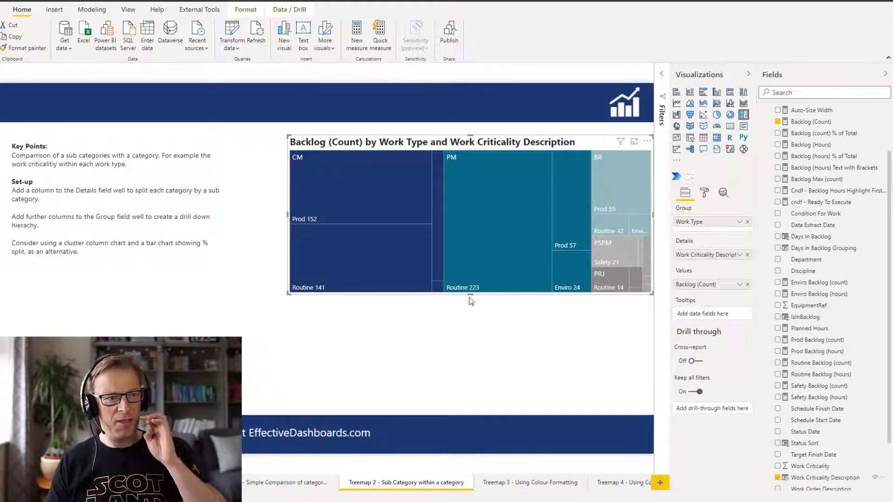
left_click_drag(468, 295, 470, 368)
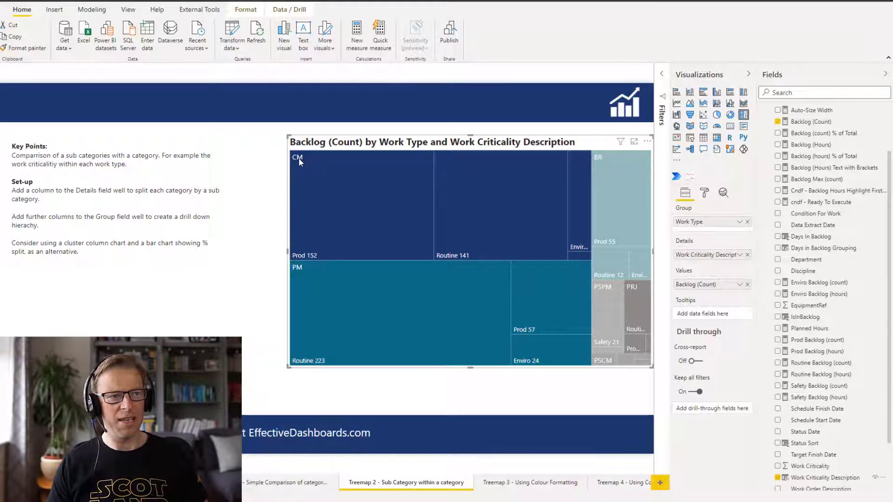
mouse_move(298, 158)
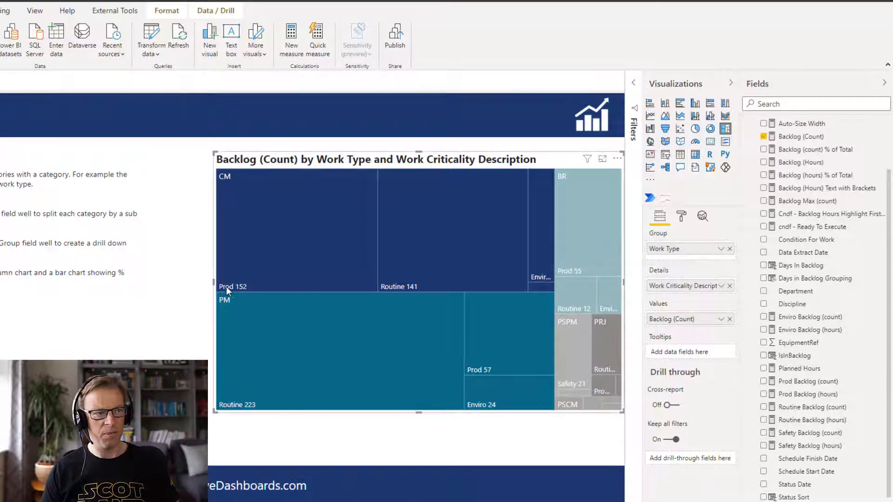
mouse_move(251, 288)
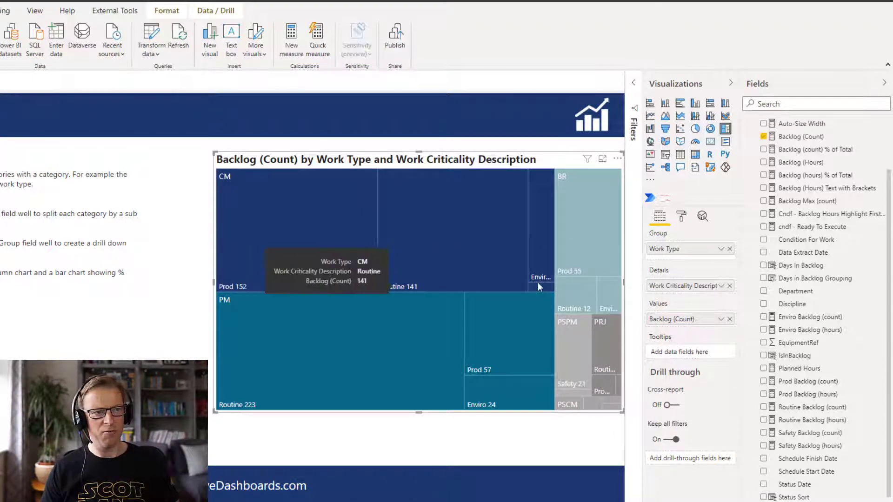
mouse_move(547, 291)
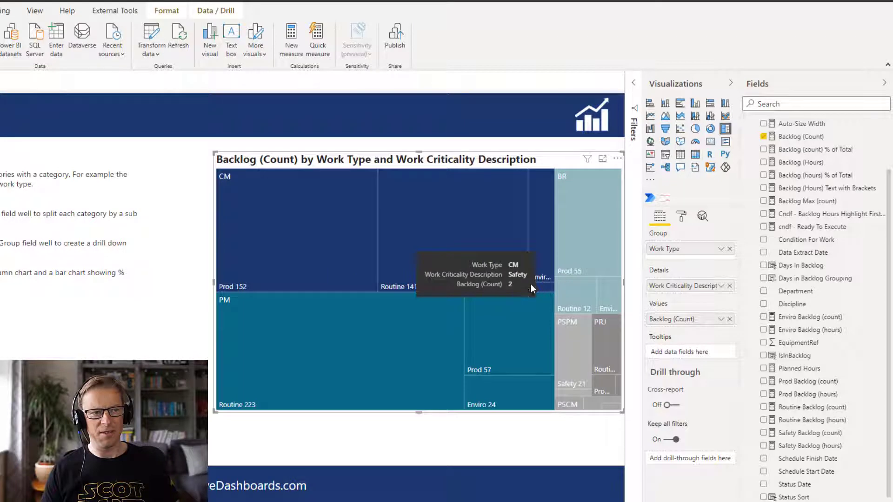
mouse_move(303, 209)
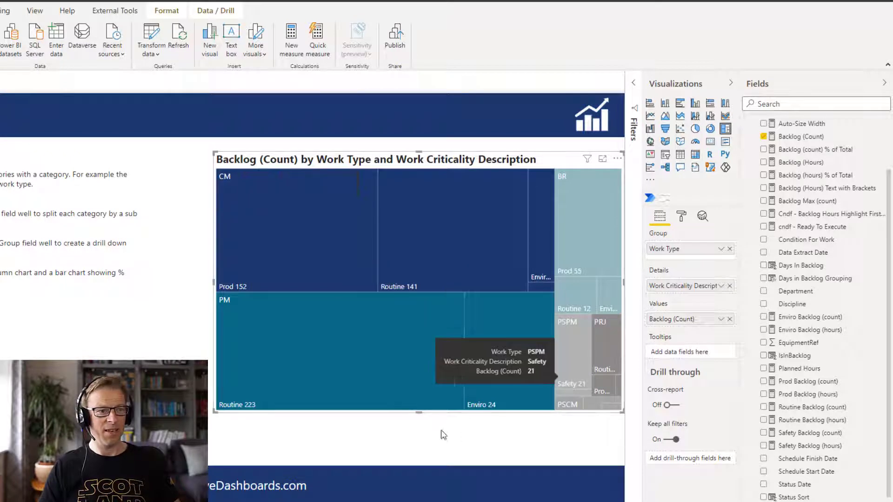
Shorten the treemap, paste a duplicate, and place the copy below the original
left_click_drag(419, 414, 418, 331)
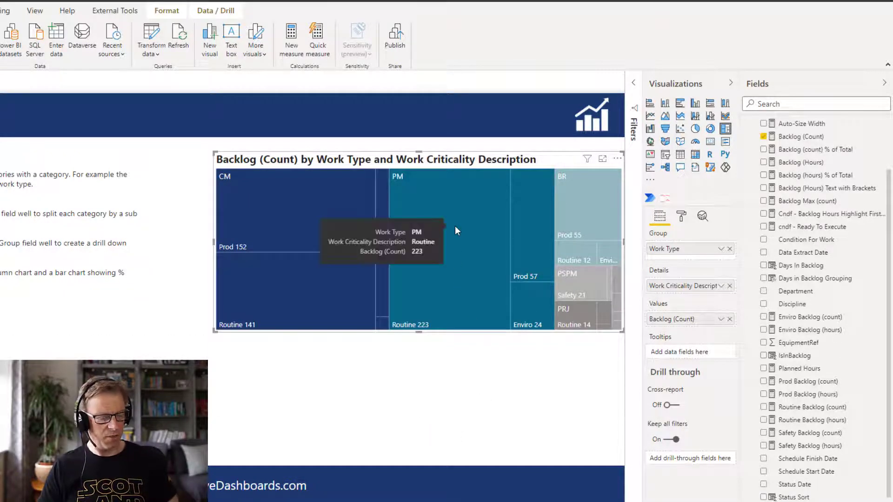
key("ctrl+v")
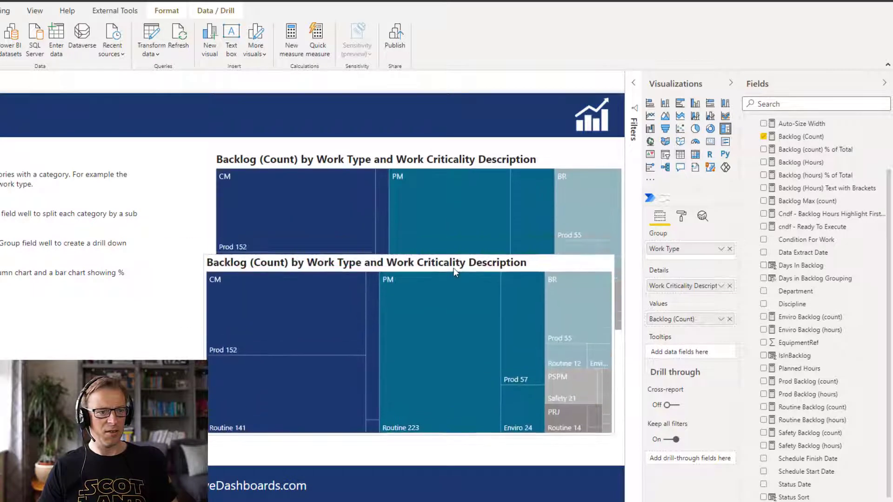
left_click_drag(458, 261, 418, 337)
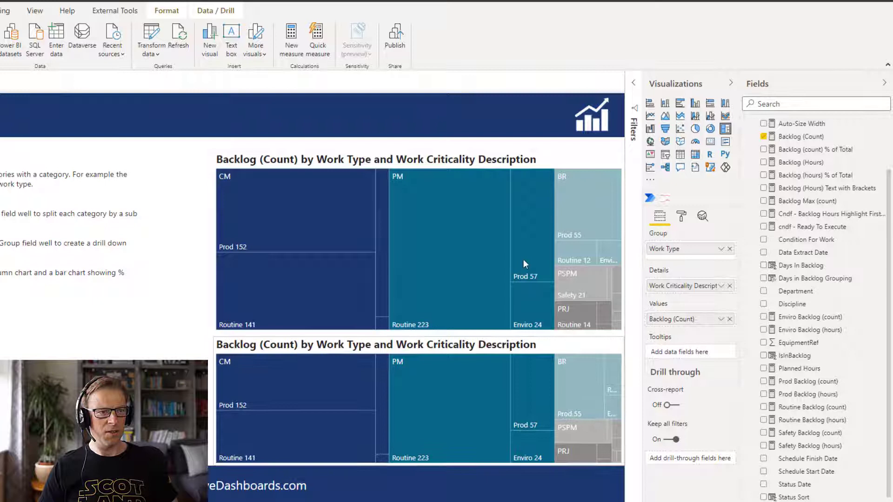
Convert the lower copy to a stacked column chart and reduce the upper treemap's height
left_click(472, 360)
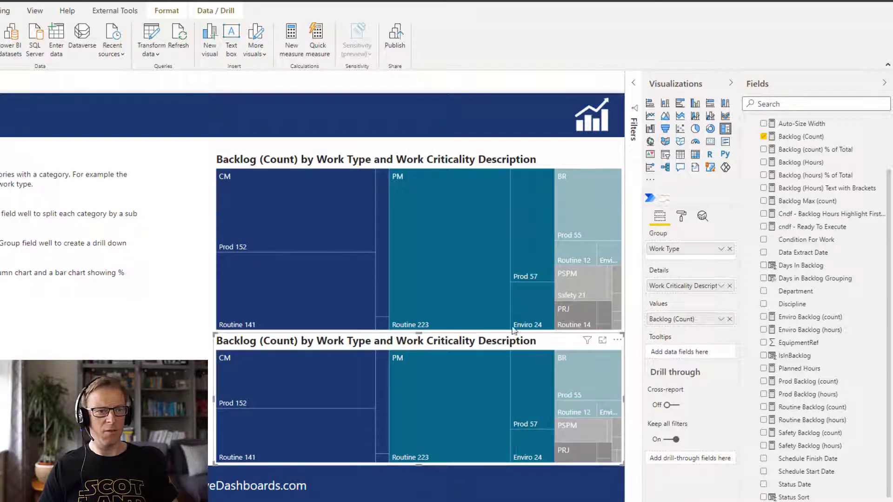
left_click(665, 103)
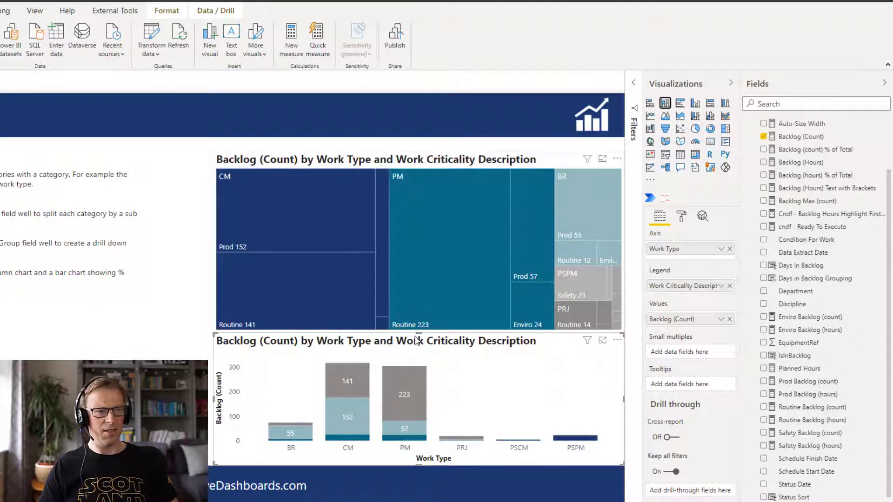
left_click(453, 159)
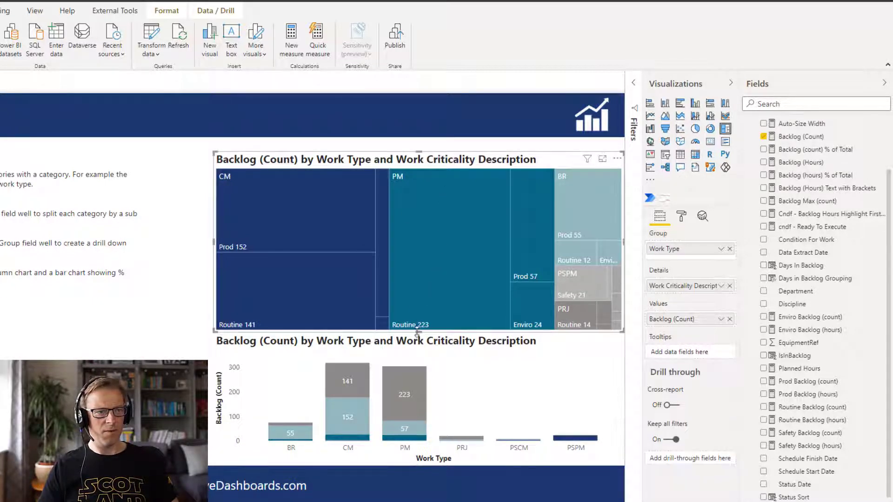
left_click_drag(419, 332, 423, 291)
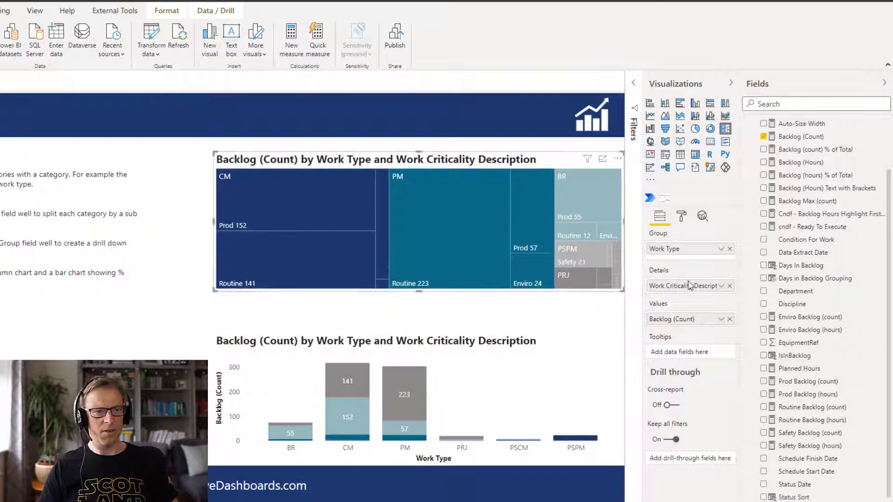
Show the Work Criticality Description legend on the column chart and make the chart taller
left_click(537, 333)
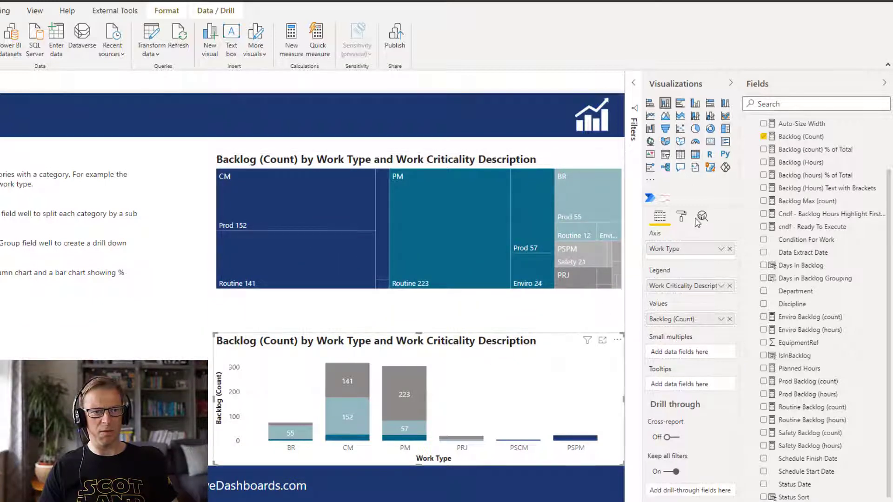
left_click(682, 216)
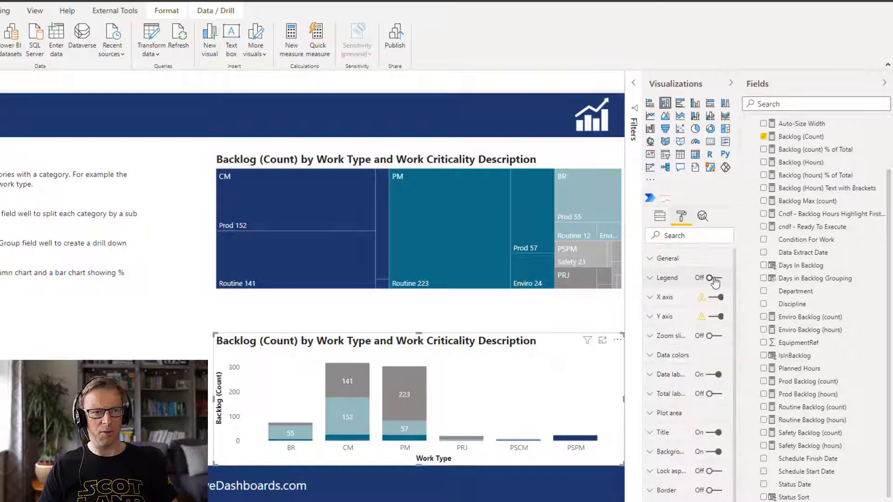
left_click(712, 278)
left_click_drag(424, 336, 430, 303)
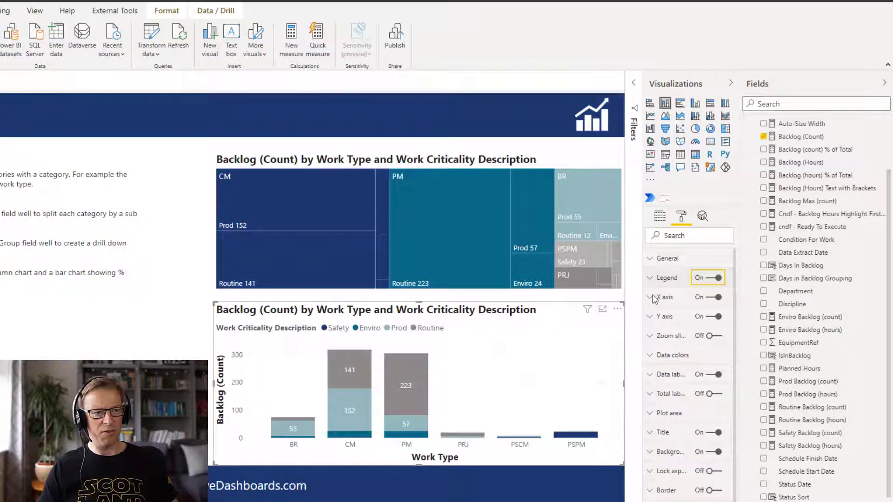
Sort the columns by Backlog (Count) descending and turn on total labels
left_click(616, 310)
mouse_move(638, 395)
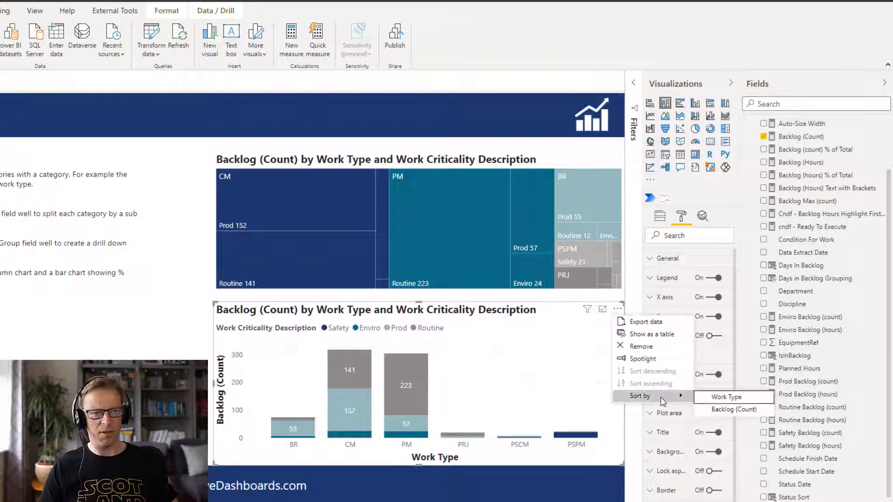
left_click(735, 408)
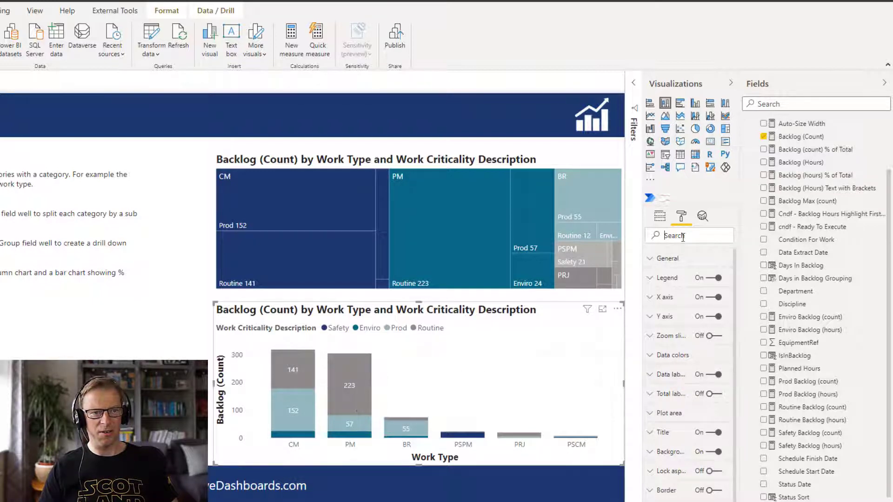
type("total")
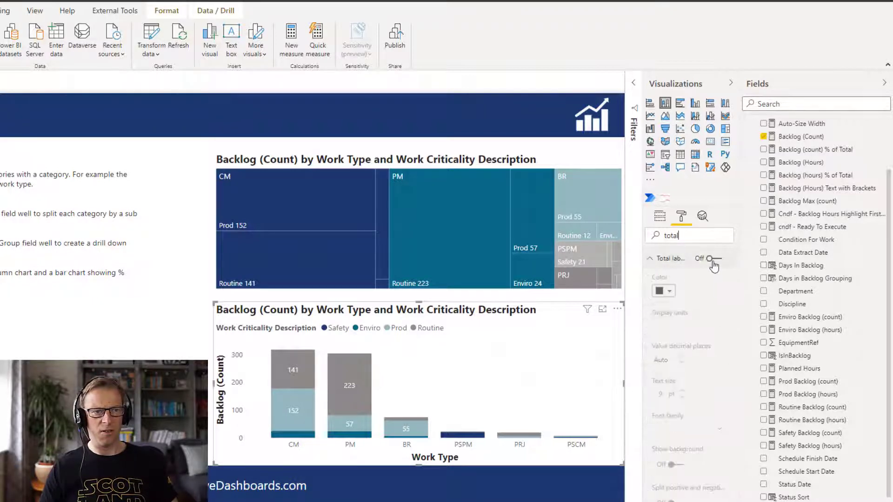
left_click(707, 259)
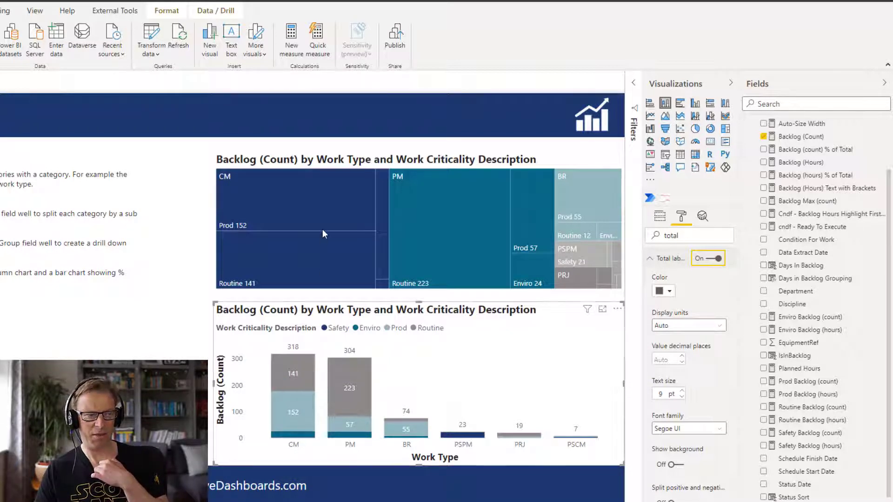
mouse_move(322, 229)
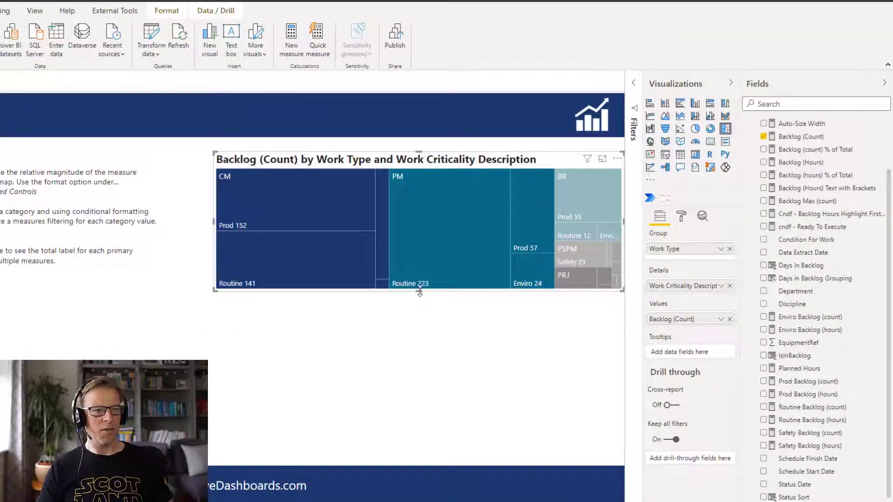
Make the treemap taller, remove Work Criticality Description from Details, then add it back
left_click_drag(420, 292, 420, 324)
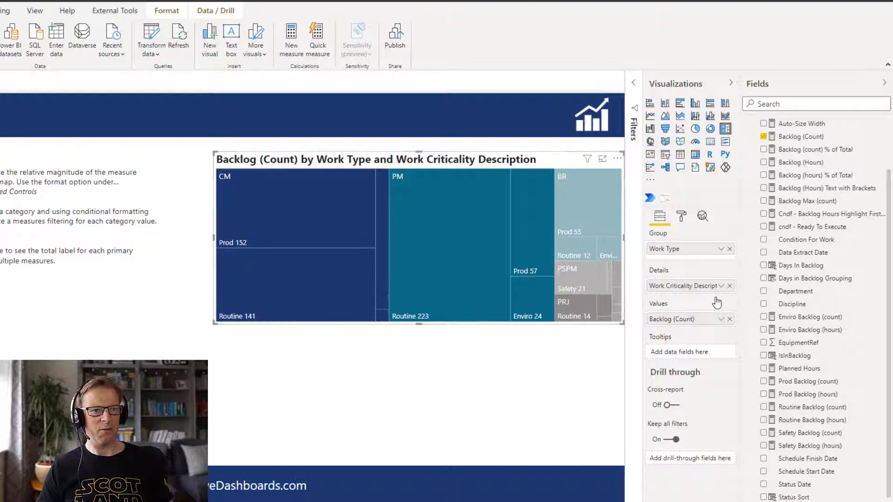
left_click(729, 286)
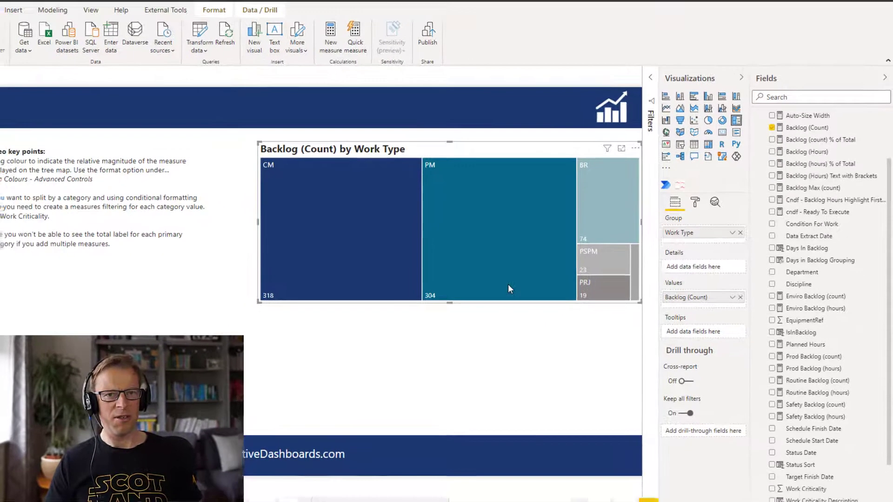
mouse_move(481, 303)
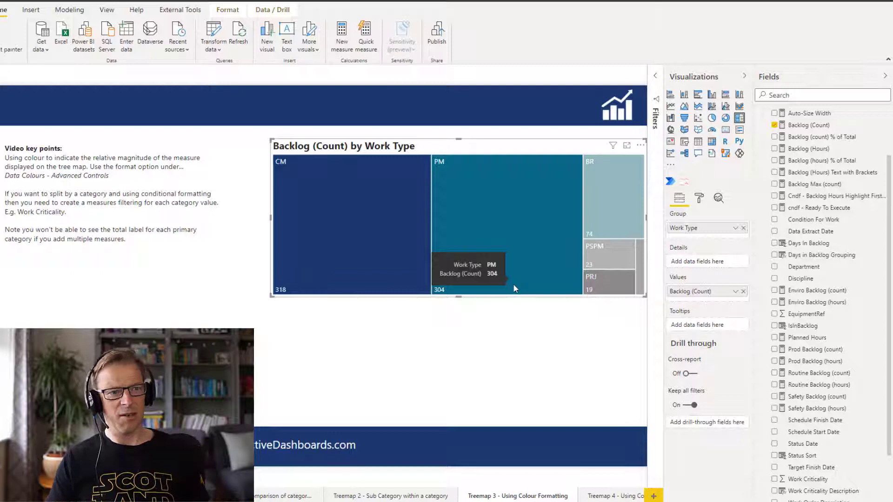
left_click(488, 325)
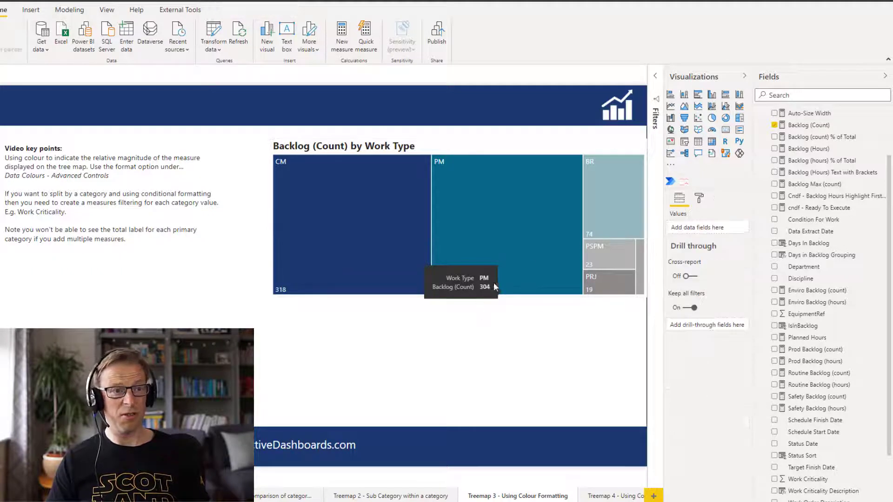
left_click(490, 141)
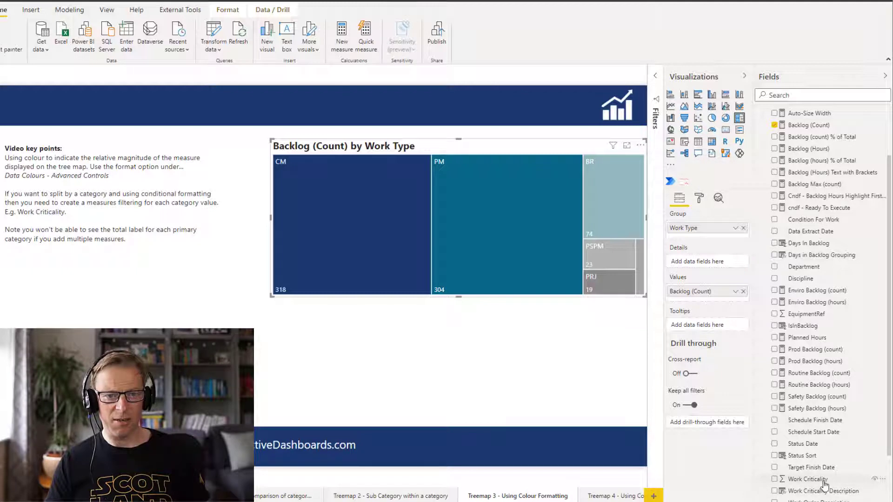
left_click_drag(826, 482, 706, 263)
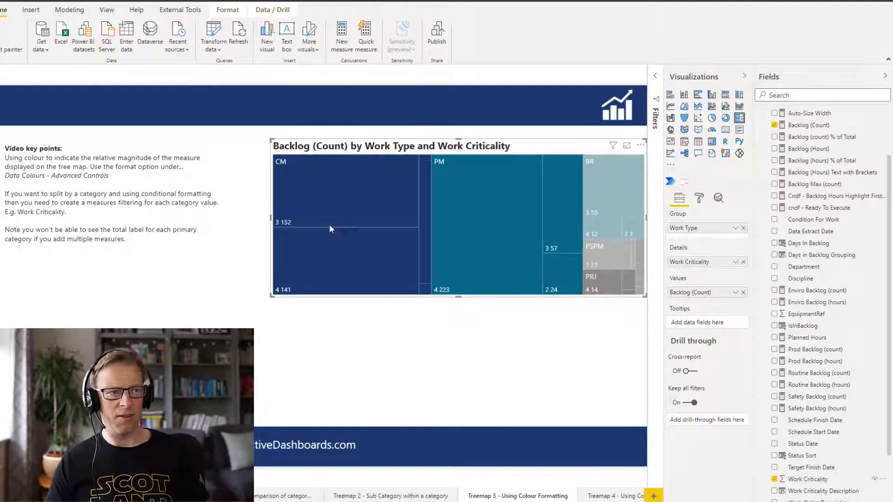
Remove Work Criticality from the treemap's Details again and leave its Data colors settings expanded
left_click(699, 199)
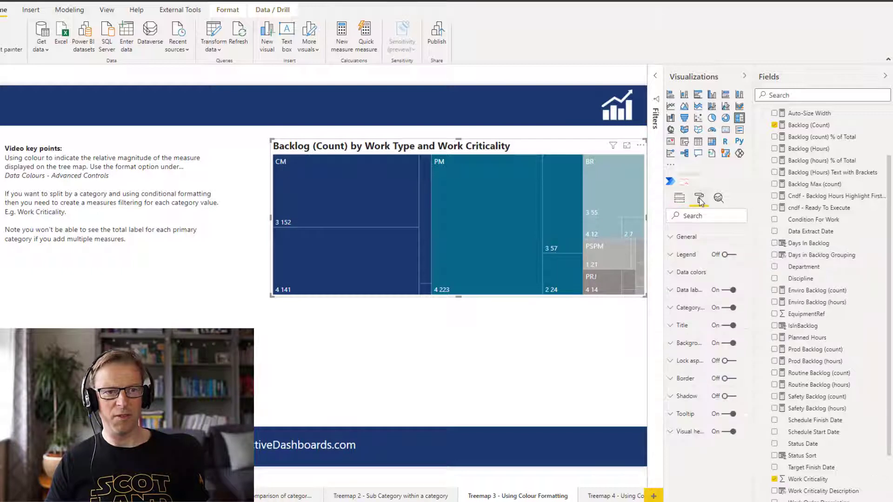
left_click(690, 272)
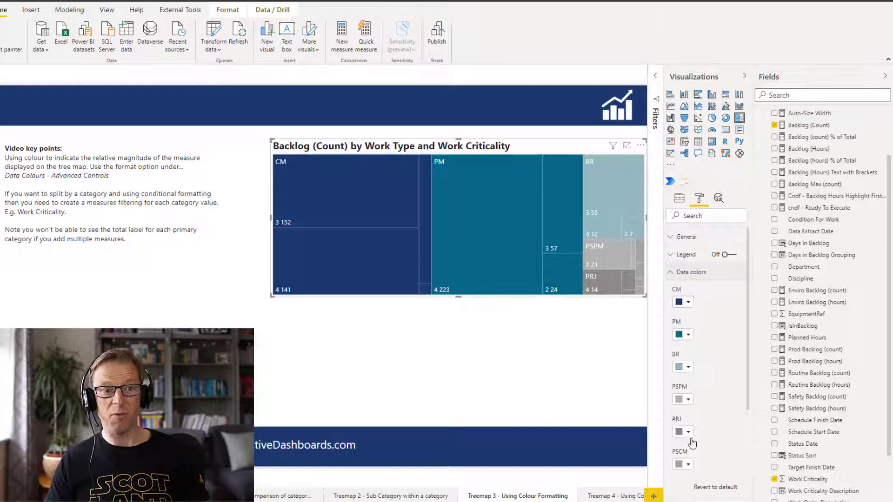
left_click(671, 273)
left_click(680, 200)
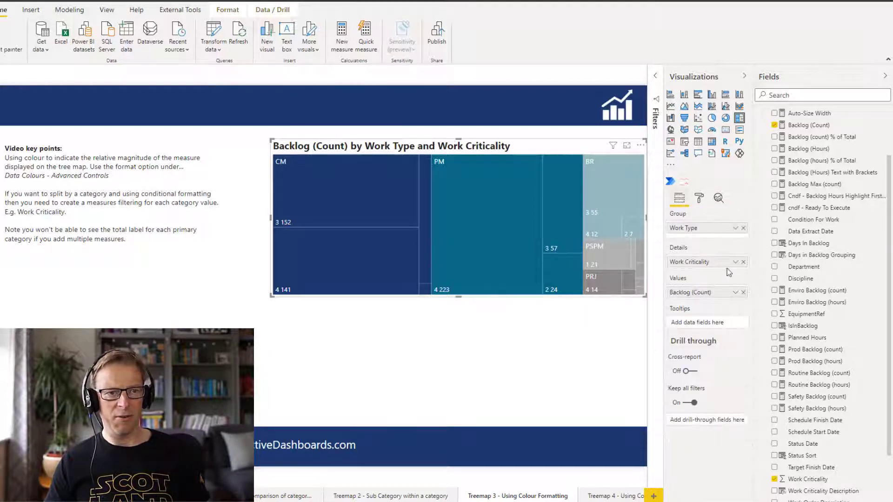
left_click(743, 264)
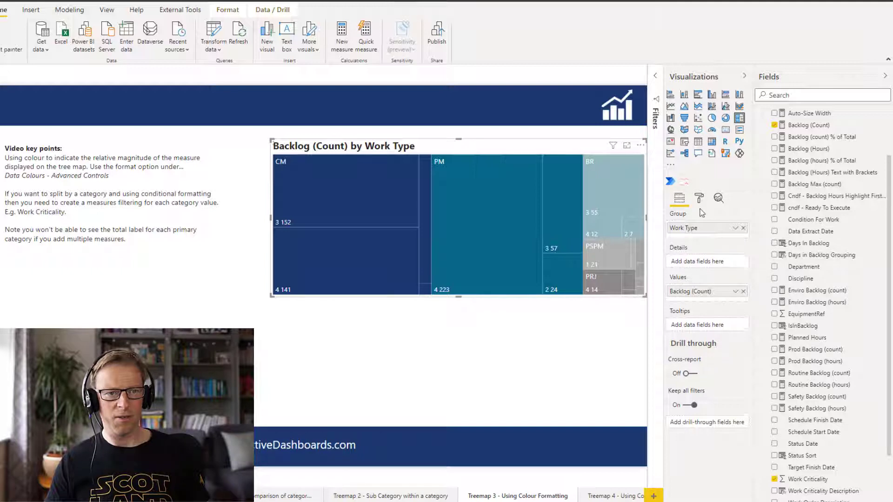
left_click(699, 198)
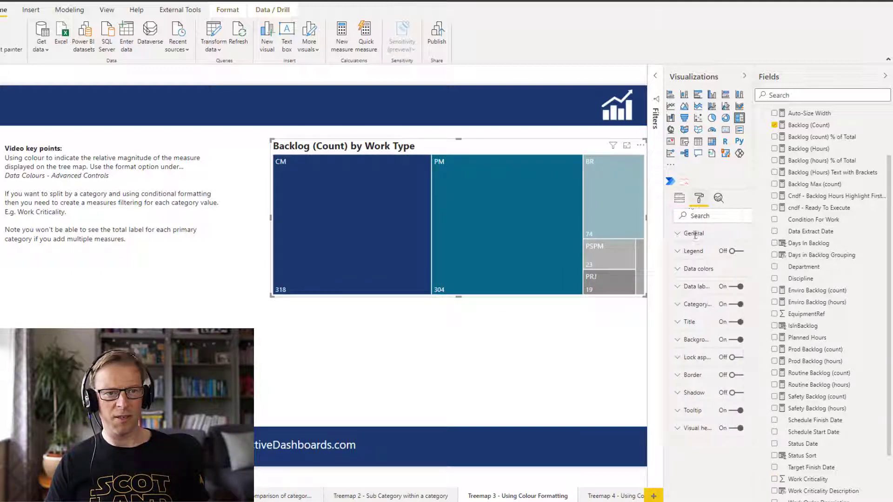
left_click(692, 275)
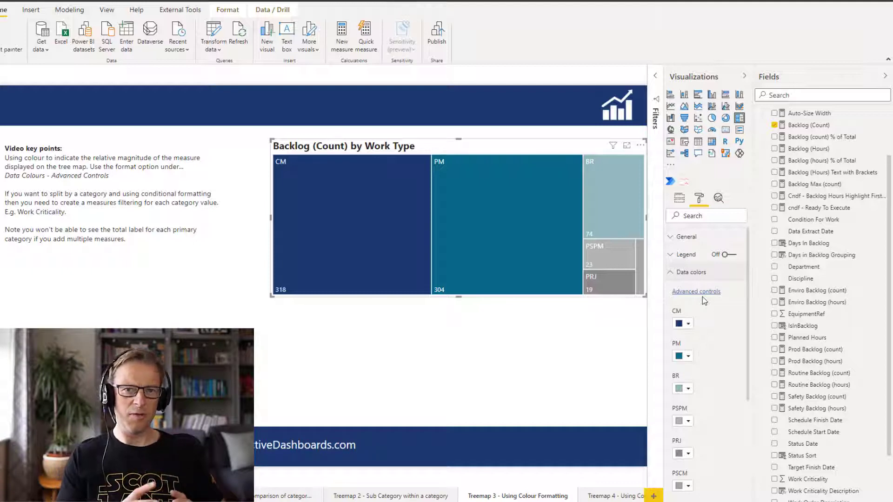
left_click(679, 198)
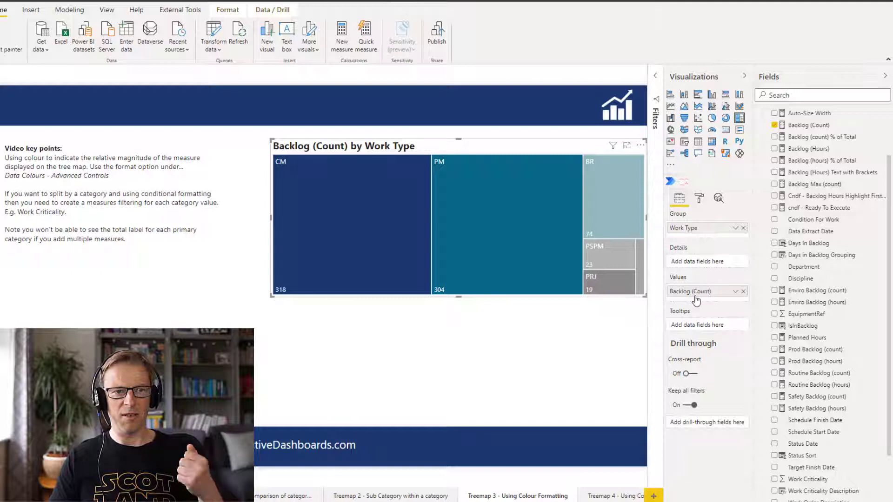
left_click(701, 201)
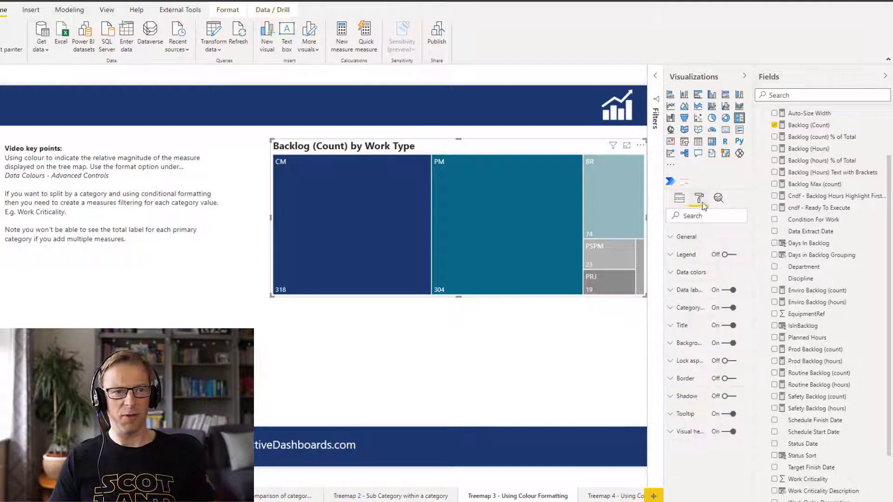
left_click(694, 273)
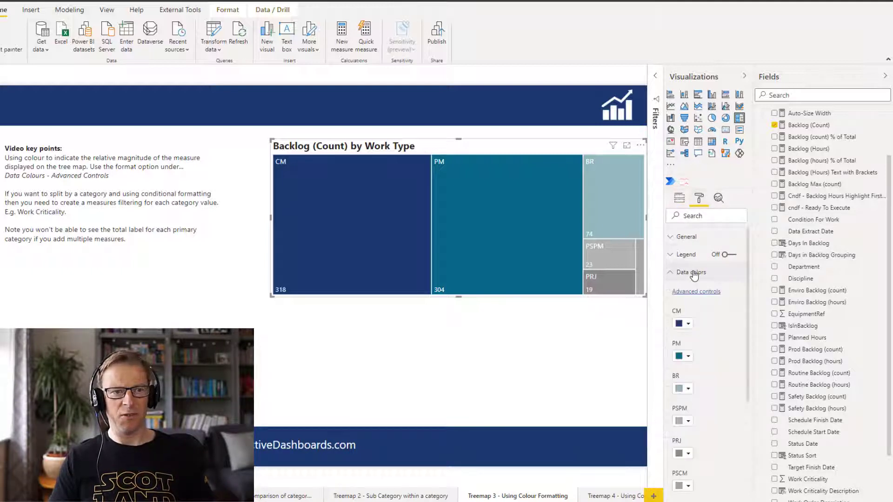
Shade the treemap with a Color scale based on Backlog (Count), from pale lowest to red highest
left_click(694, 293)
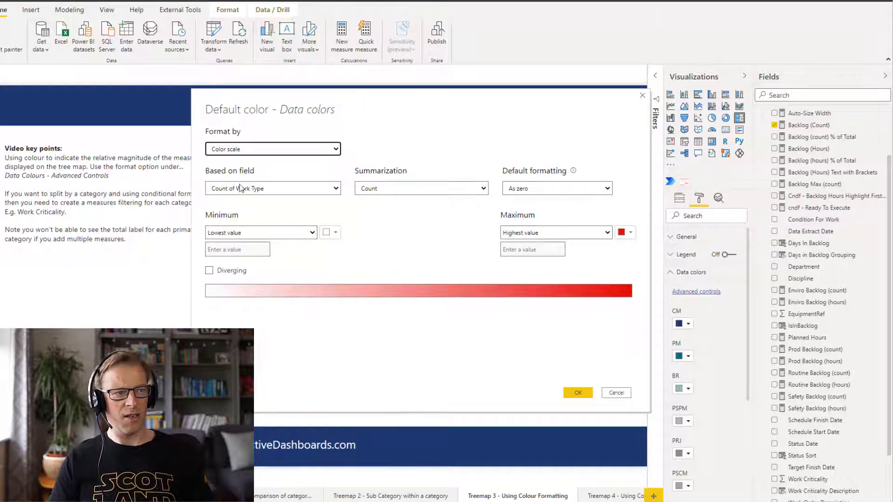
left_click(226, 151)
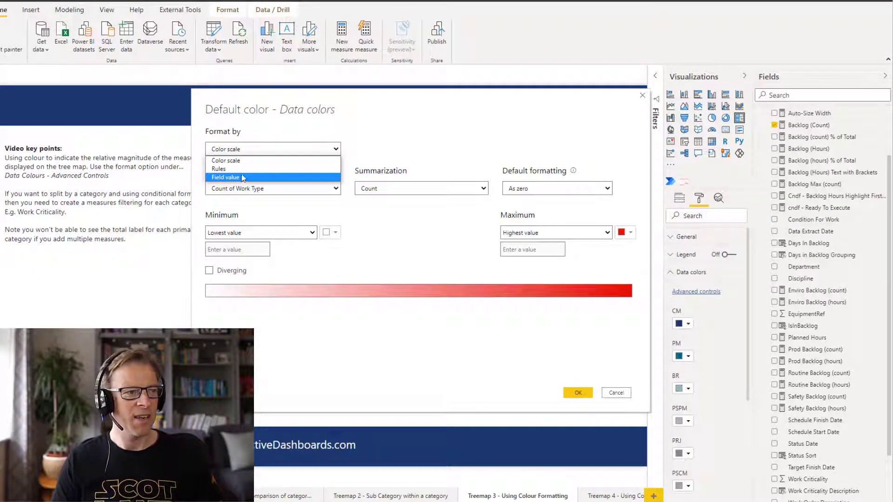
left_click(391, 154)
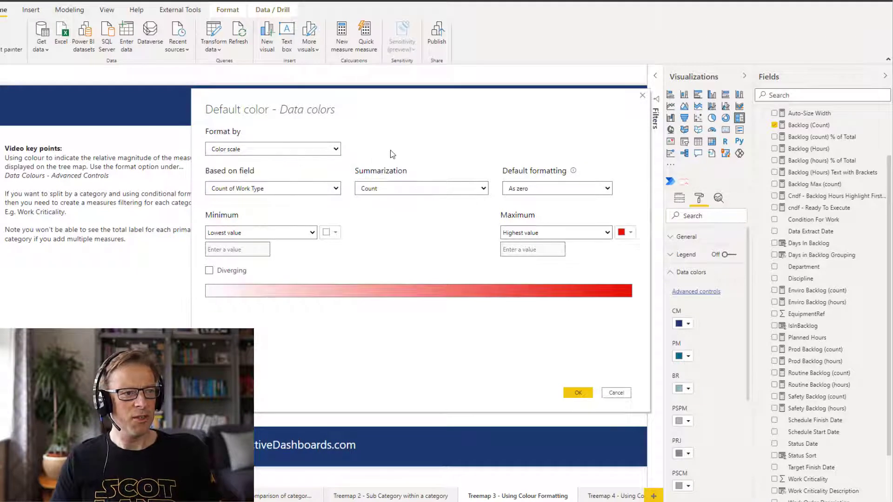
left_click(222, 153)
left_click(223, 153)
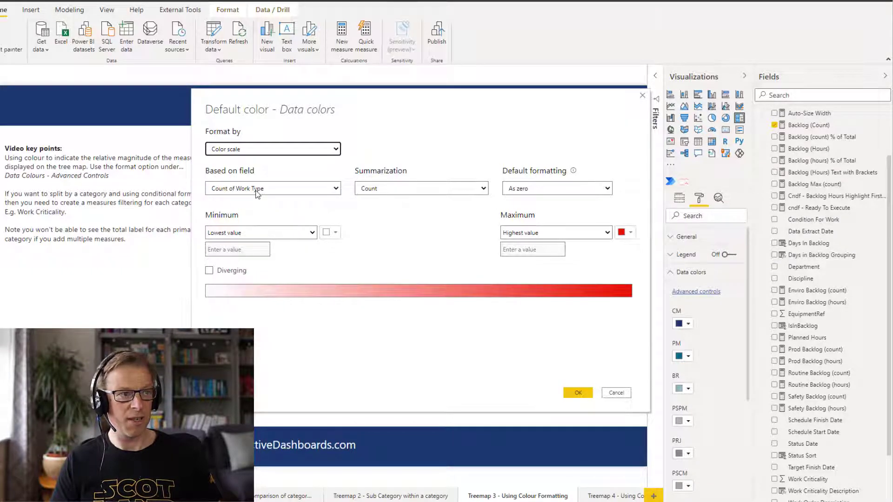
left_click(257, 193)
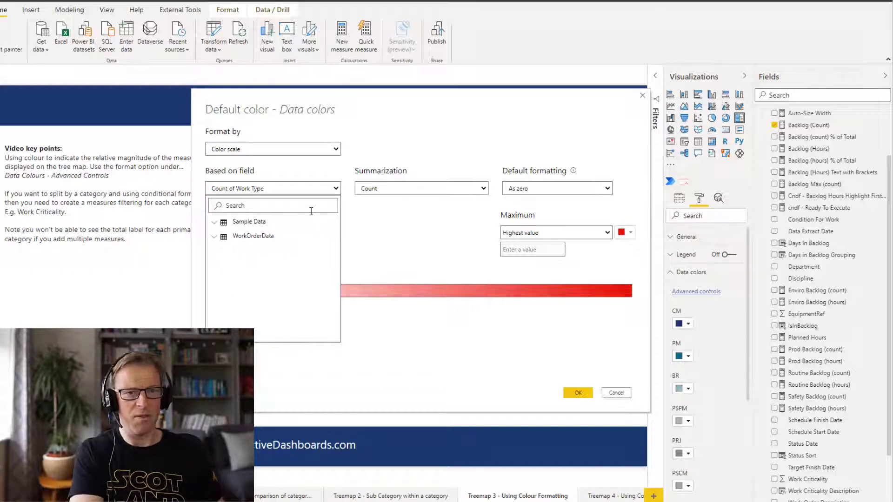
type("count")
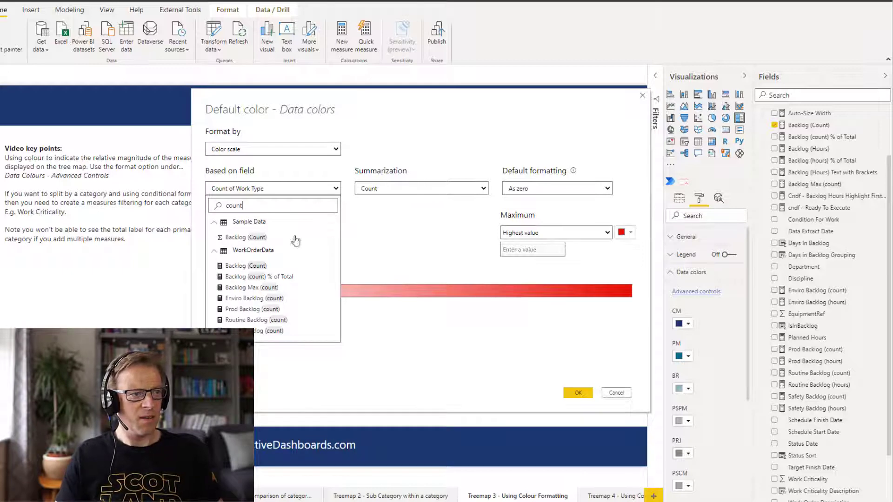
left_click(245, 266)
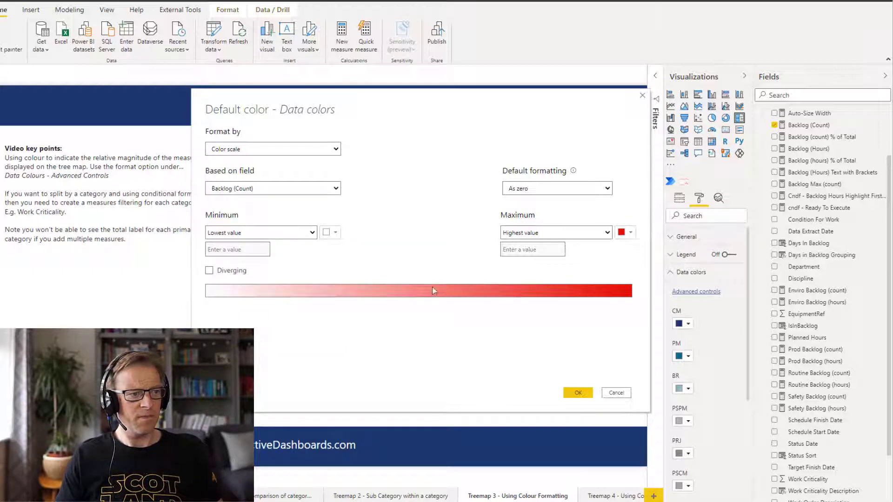
left_click(580, 393)
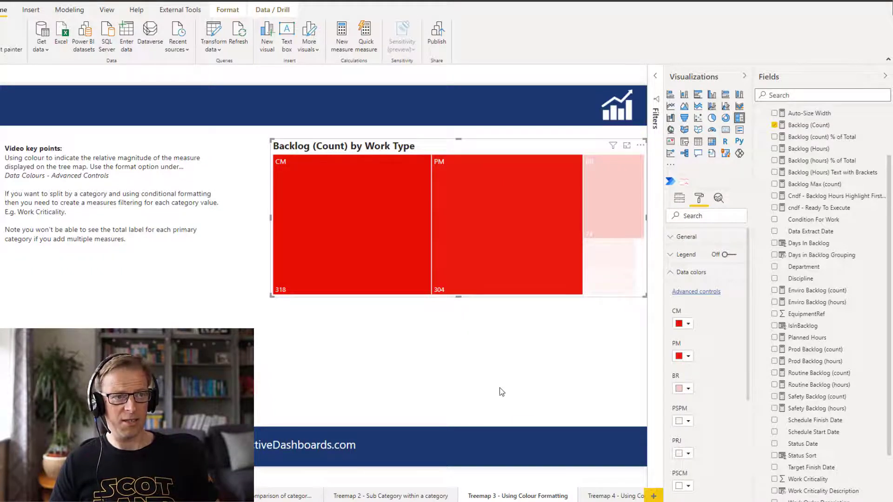
Check the red Backlog (Count) scale on the treemap, where CM (318) and PM (304) are deepest red
mouse_move(383, 247)
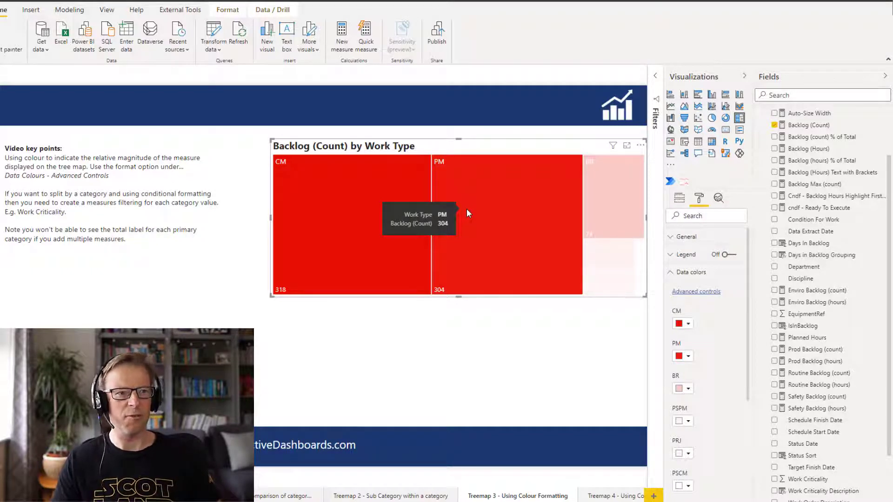
On the Treemap 4 page, add an empty treemap and position it beside the key points
left_click(600, 495)
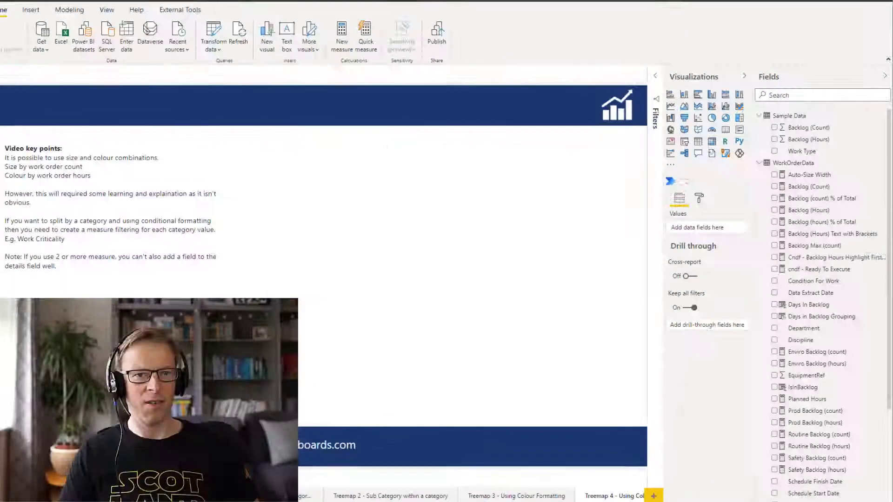
left_click(739, 119)
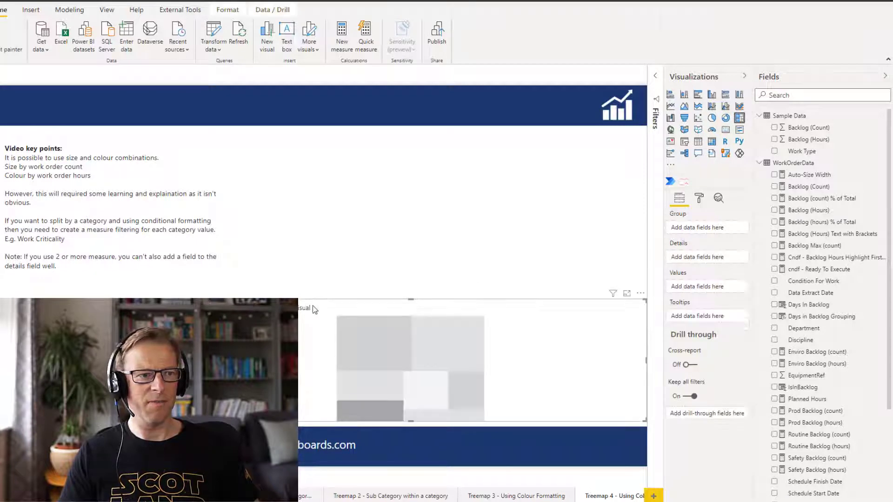
left_click_drag(303, 305, 329, 167)
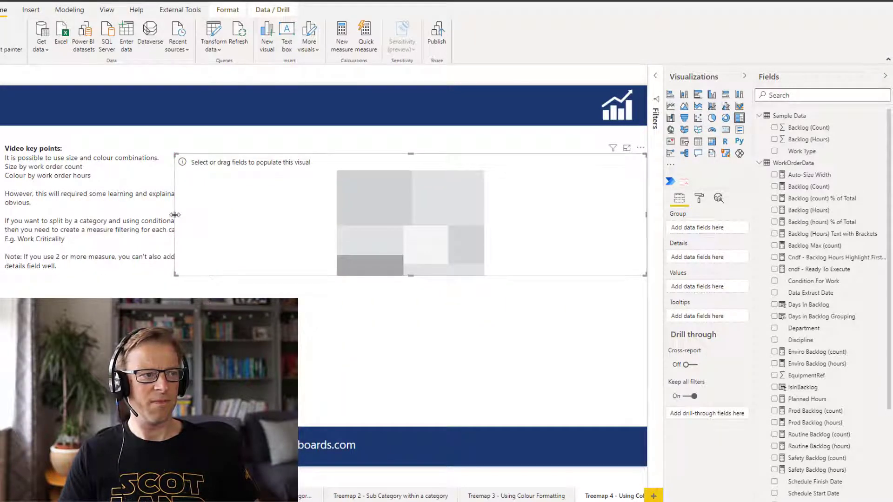
left_click_drag(177, 214, 347, 140)
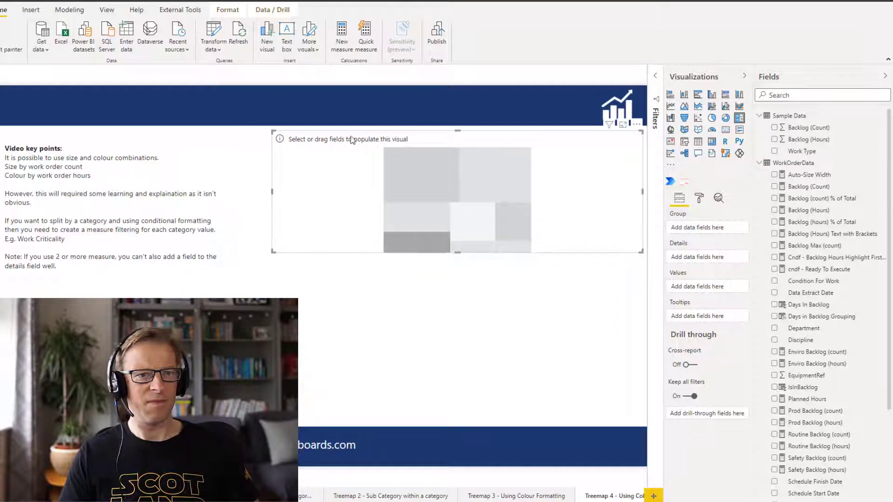
Group the treemap by Work Type, size it by Backlog (Count), and make it taller
left_click_drag(797, 152, 706, 227)
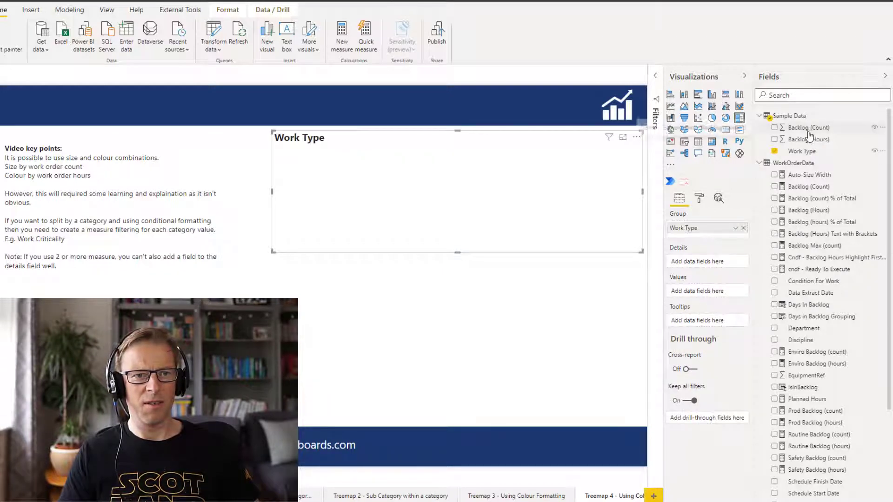
left_click_drag(806, 130, 707, 290)
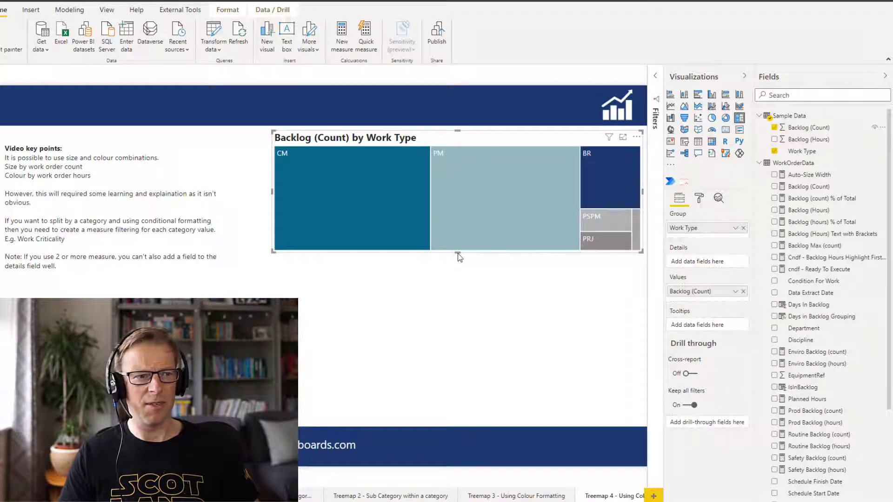
left_click_drag(458, 253, 457, 291)
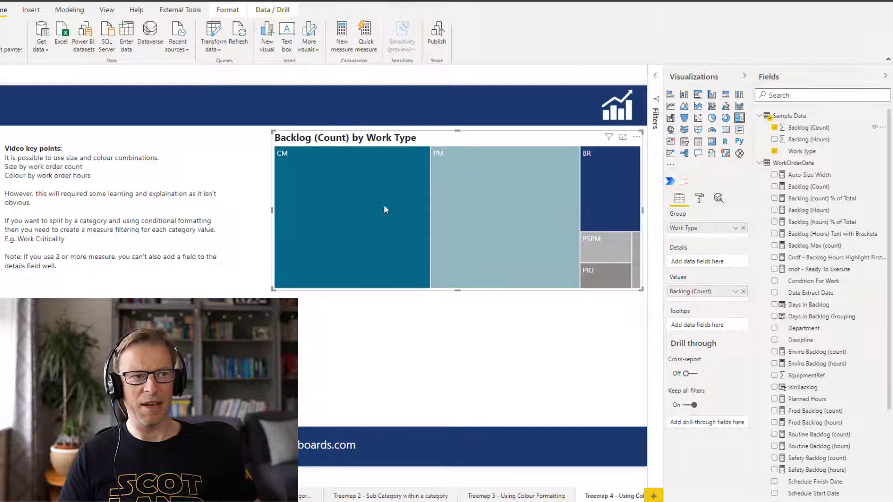
mouse_move(376, 211)
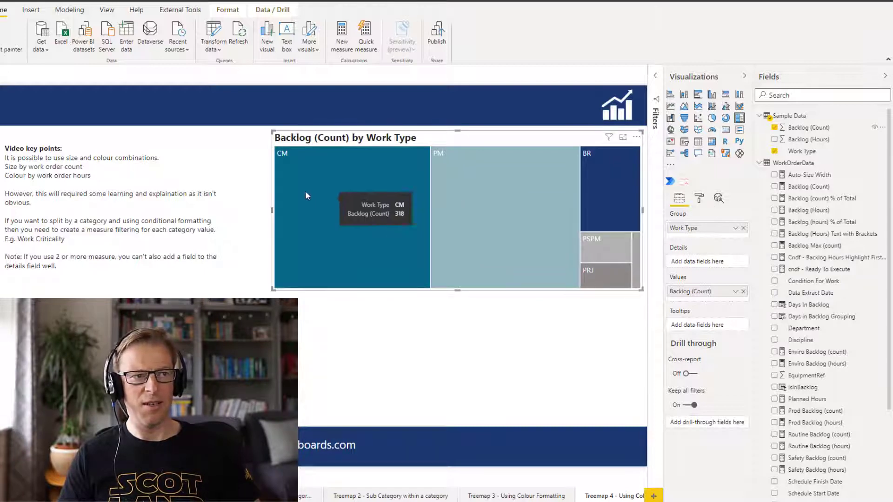
Base the treemap's default tile colour scale on Backlog (Hours) in Sample Data, keeping size by count
left_click(702, 200)
left_click(689, 272)
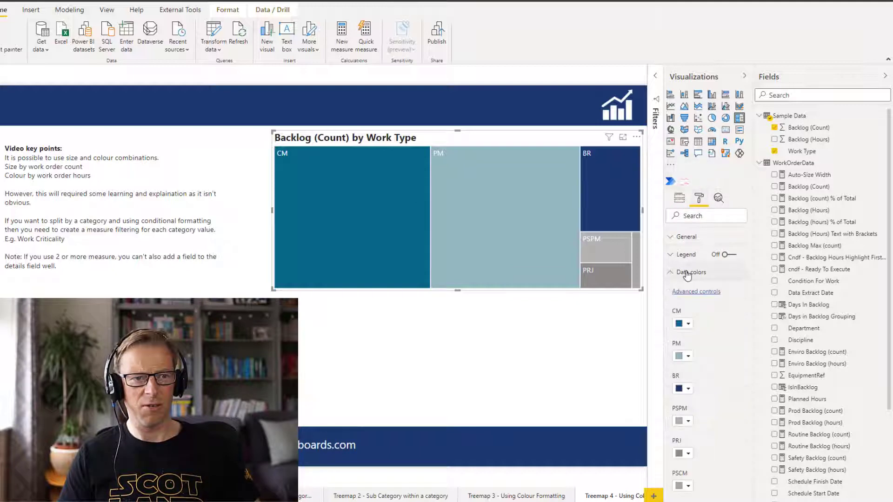
left_click(685, 293)
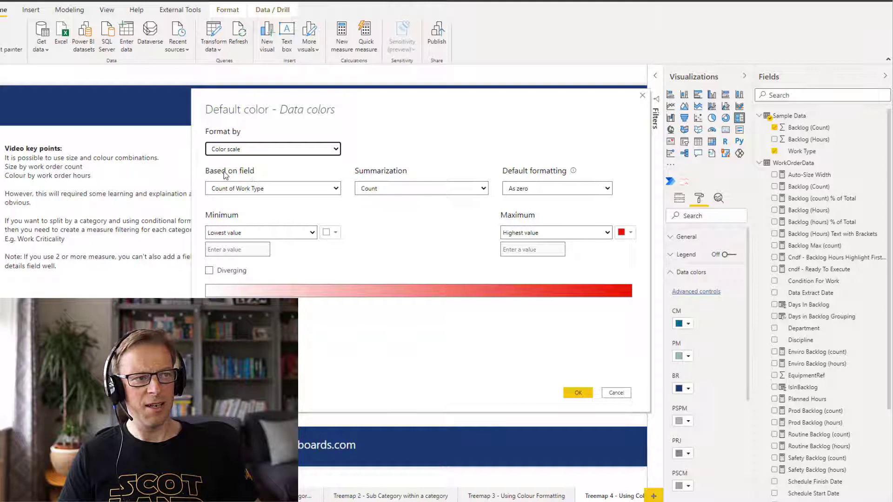
left_click(281, 191)
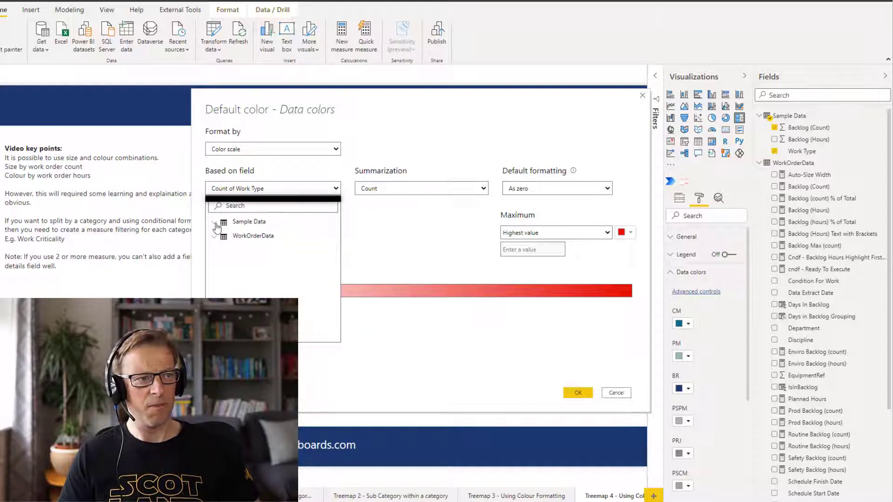
left_click(215, 225)
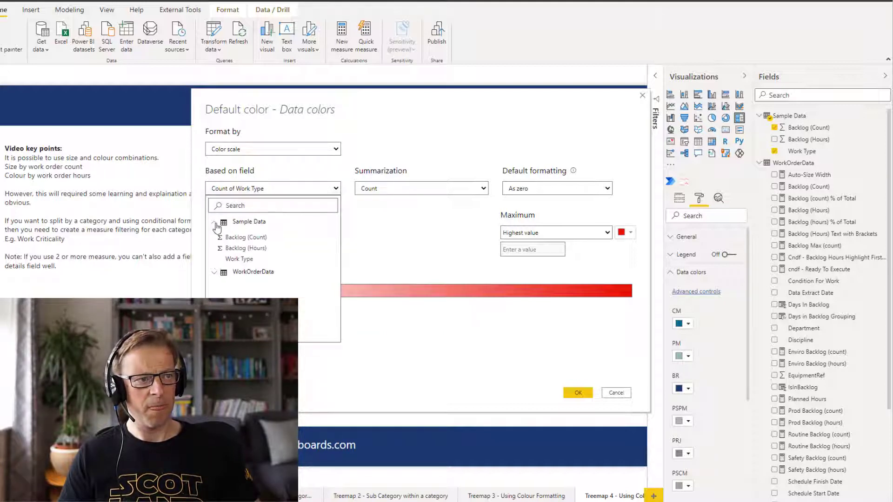
left_click(243, 249)
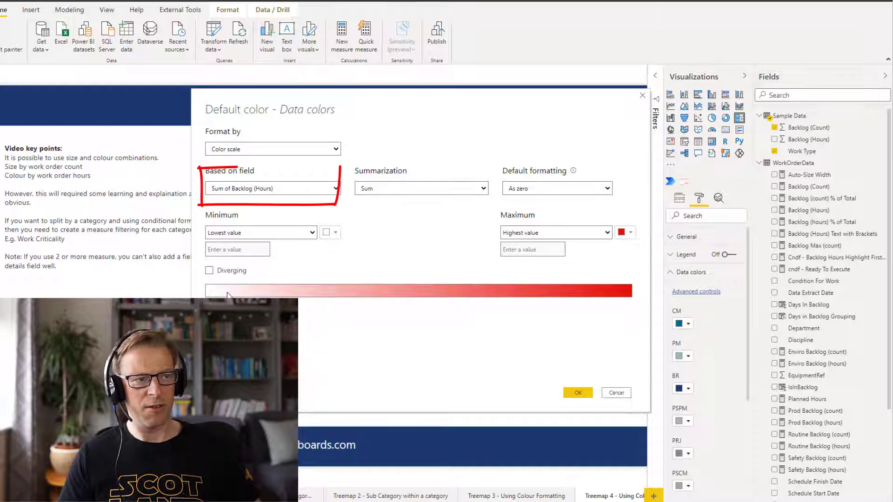
left_click(577, 393)
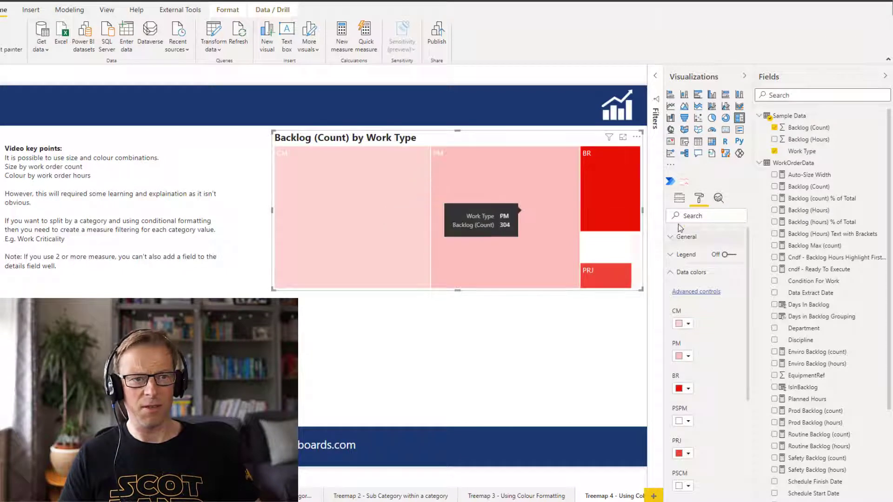
Add Backlog (Hours) to the treemap's Tooltips so hovering shows hours, e.g. PRJ 9803
left_click(682, 203)
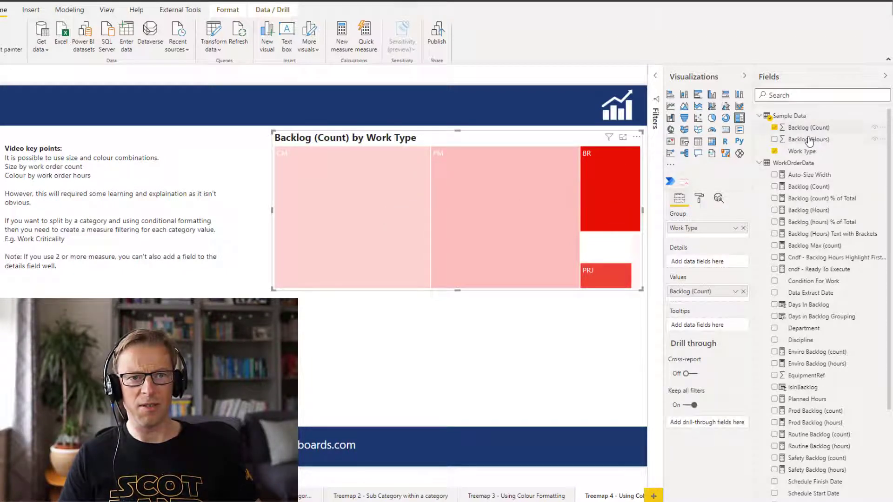
left_click_drag(807, 142, 702, 325)
mouse_move(350, 206)
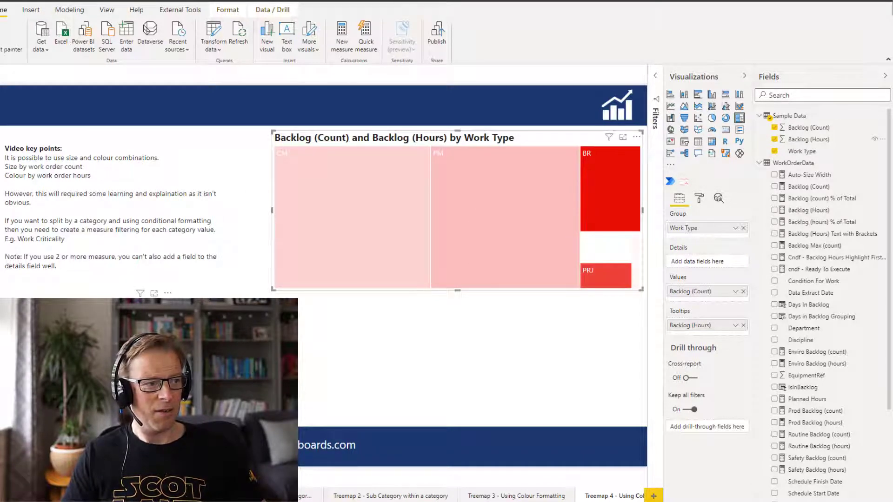
Place a table under the treemap with Work Type, Backlog (Count) and Backlog (Hours)
left_click(417, 366)
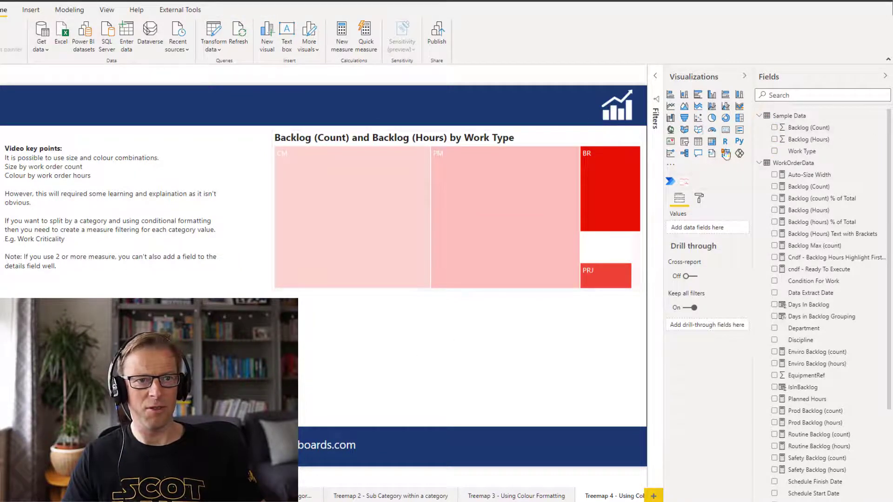
left_click(698, 144)
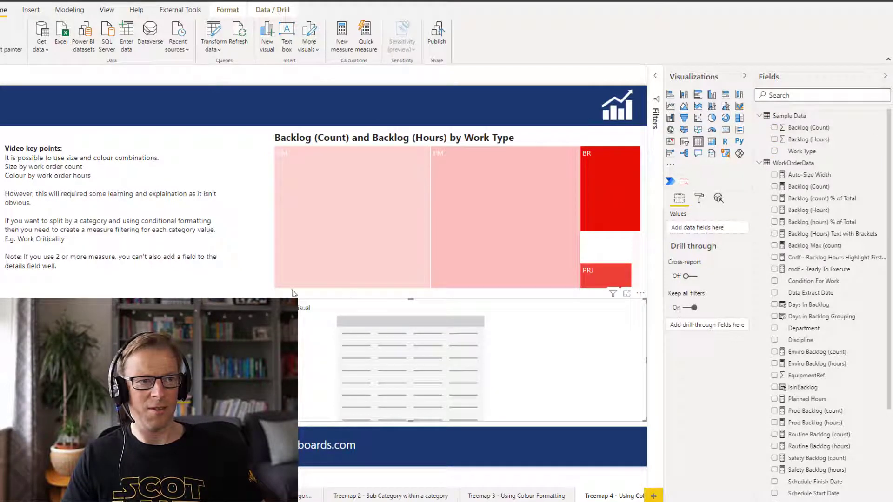
left_click_drag(175, 361, 370, 361)
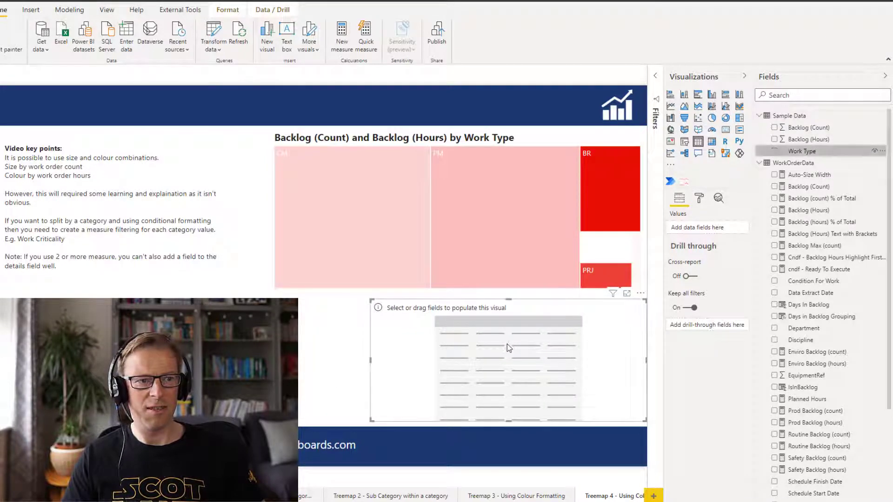
left_click(799, 153)
left_click_drag(808, 127, 496, 327)
left_click_drag(791, 140, 540, 336)
Turn on background colour conditional formatting for both Backlog (Count) and Backlog (Hours)
left_click(699, 198)
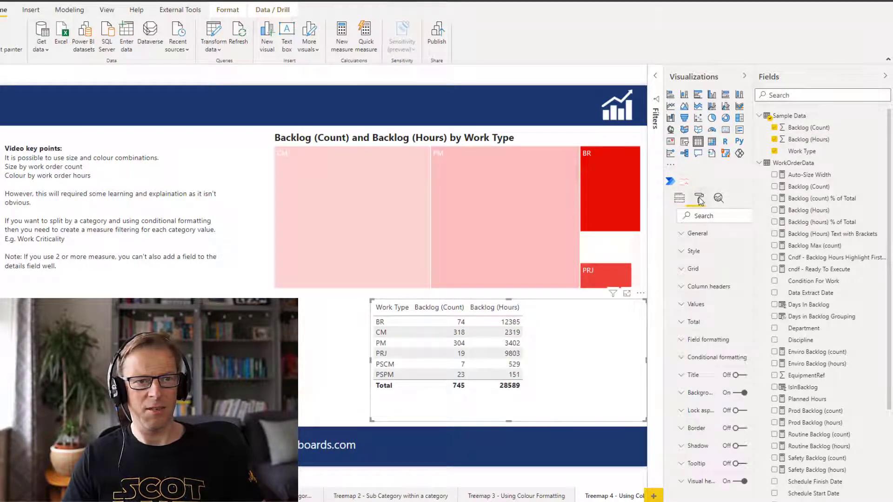
left_click(697, 360)
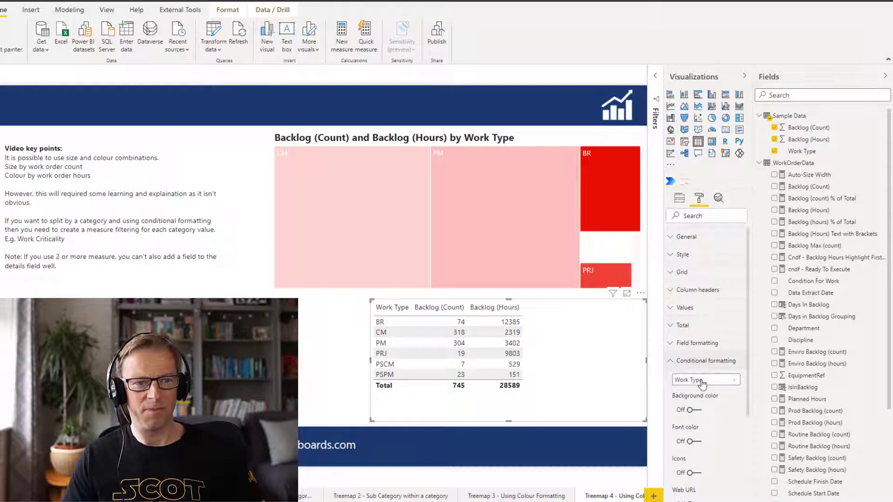
left_click(699, 379)
left_click(703, 403)
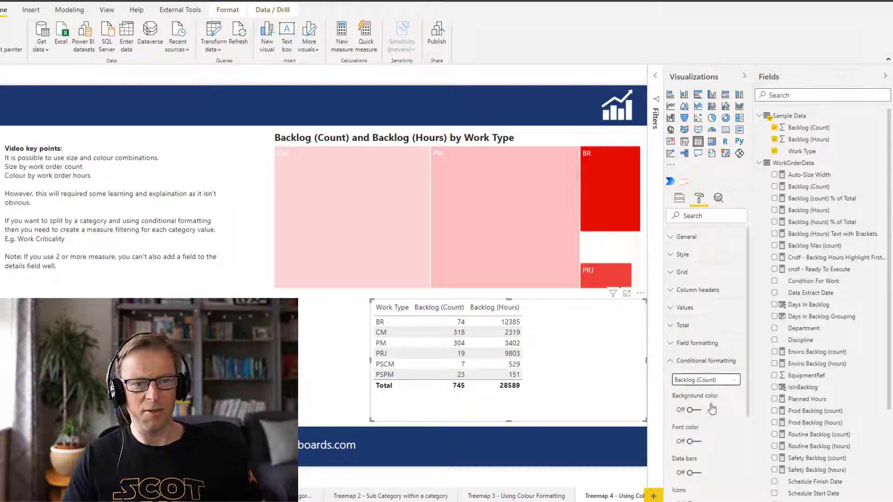
left_click(692, 410)
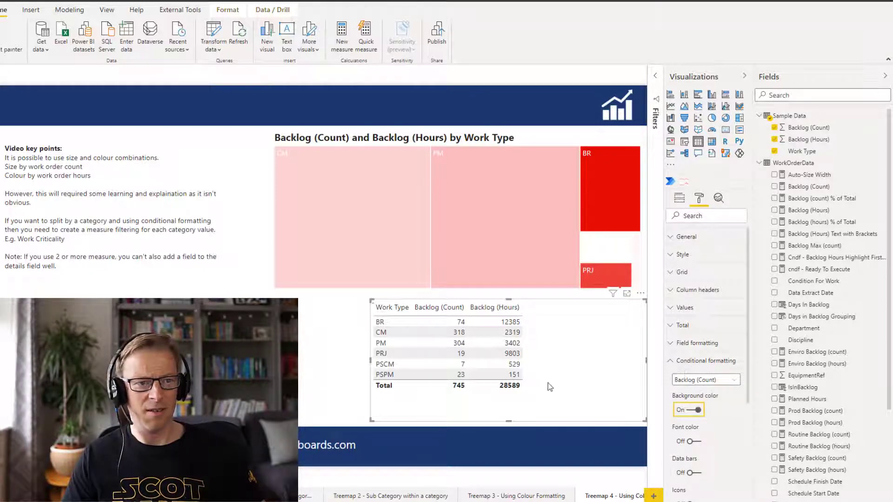
left_click(706, 378)
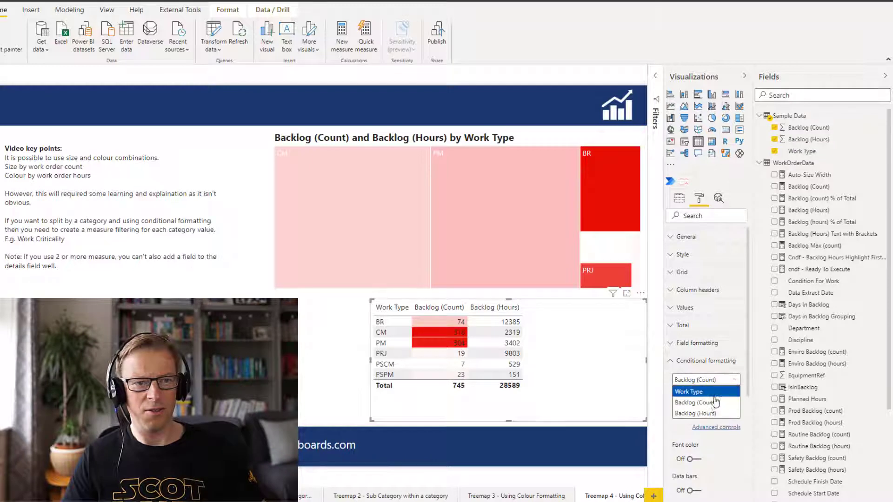
left_click(715, 415)
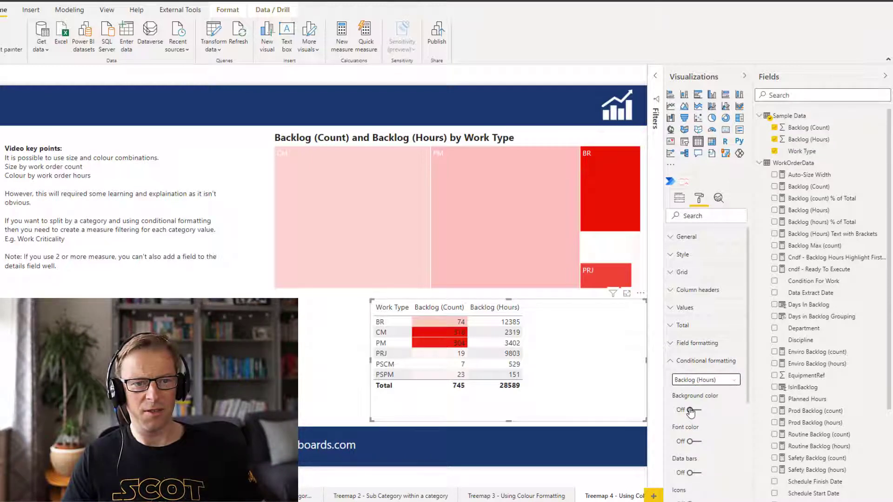
left_click(691, 410)
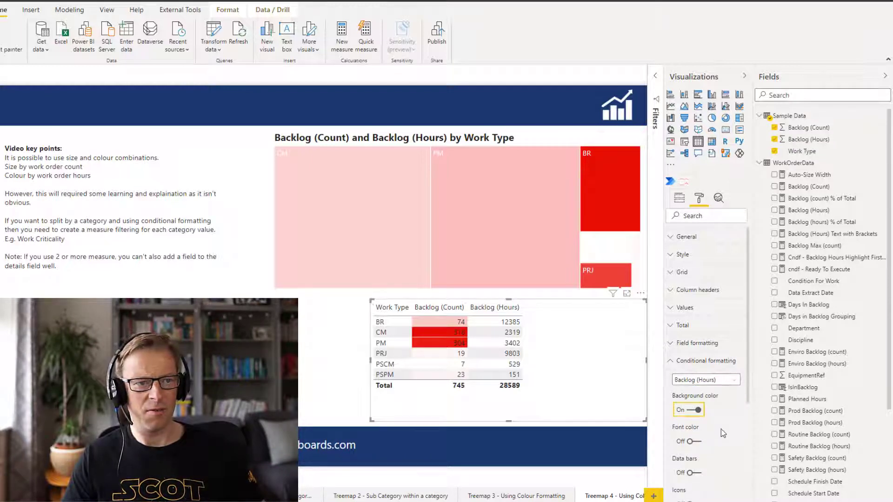
Sort the table by Backlog (Hours) descending
left_click(482, 308)
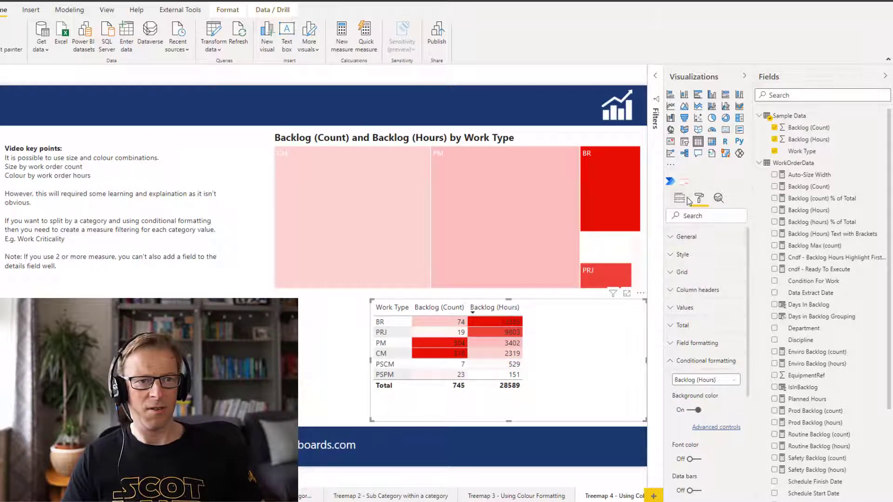
left_click(679, 199)
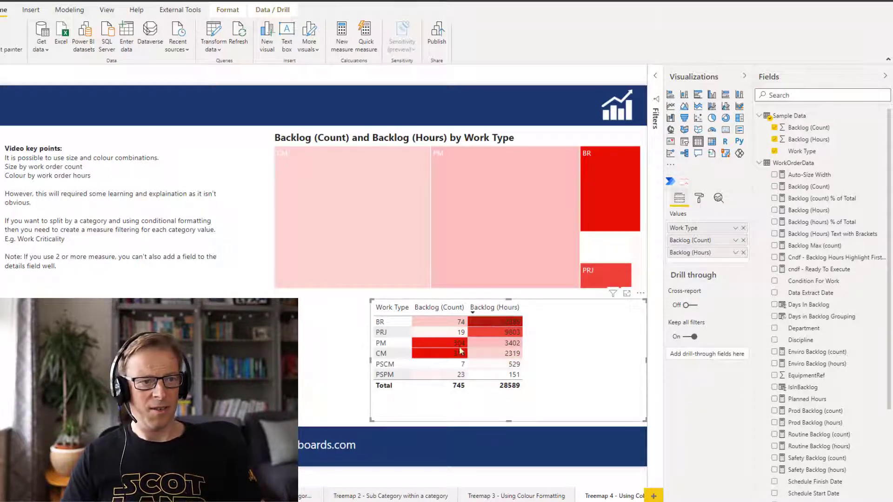
left_click(326, 372)
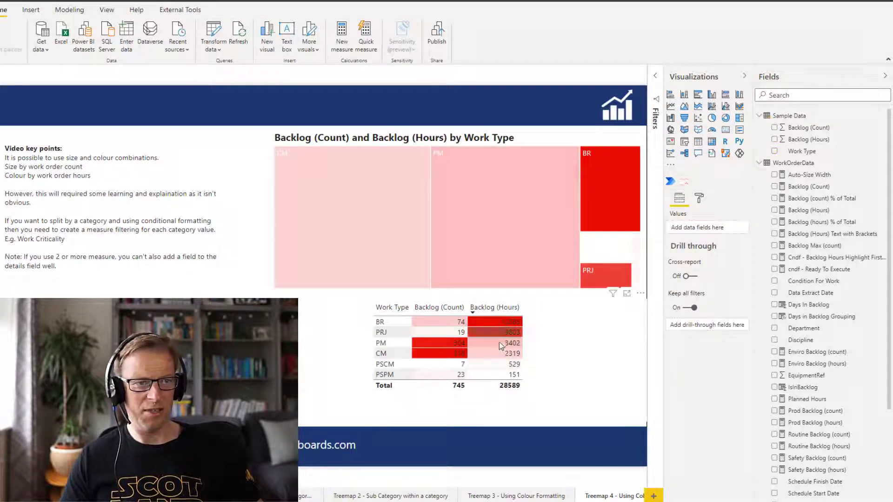